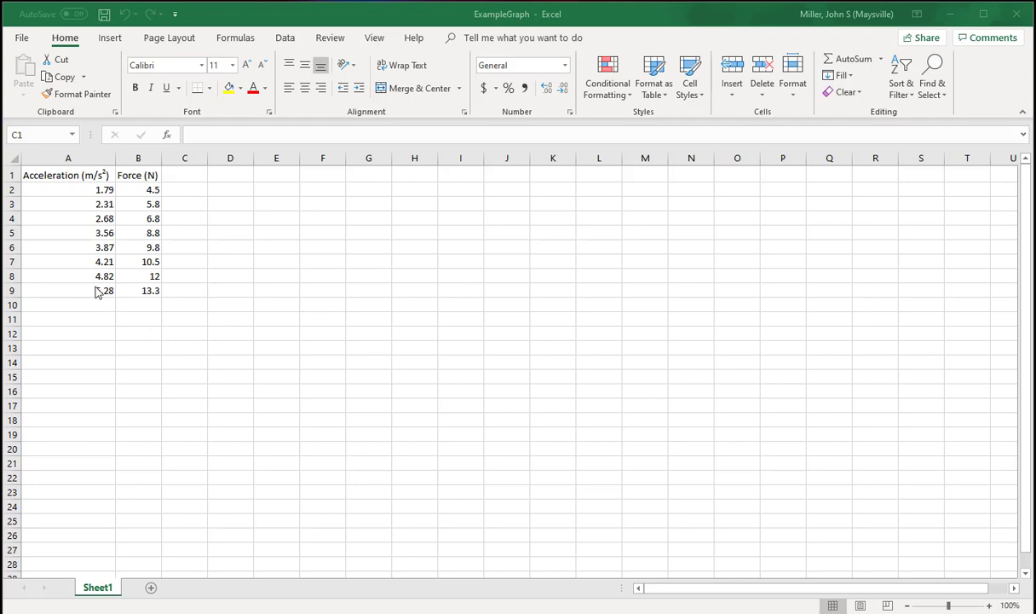
- Insert a markers-only scatter chart from the Acceleration and Force data in columns A and B
{"action": "left_click", "coordinate": [69, 159]}
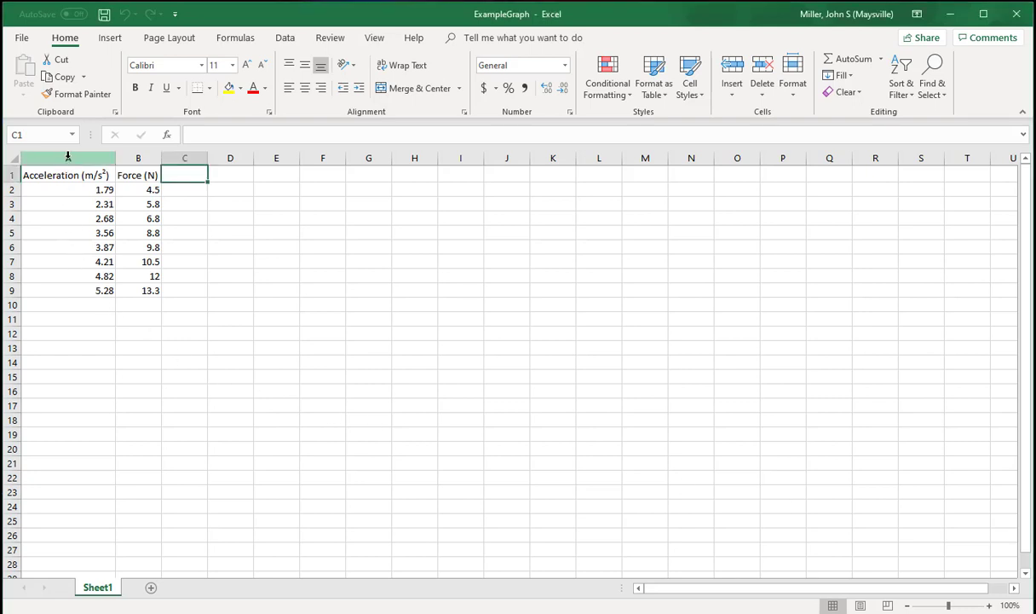
{"action": "left_click_drag", "start_coordinate": [68, 157], "coordinate": [130, 158]}
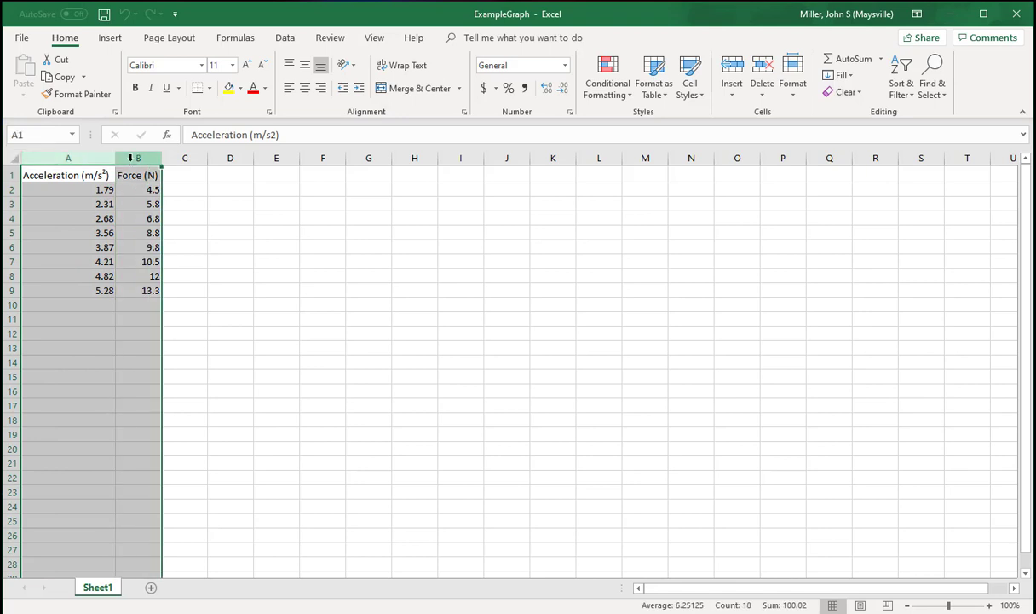
{"action": "left_click", "coordinate": [110, 39]}
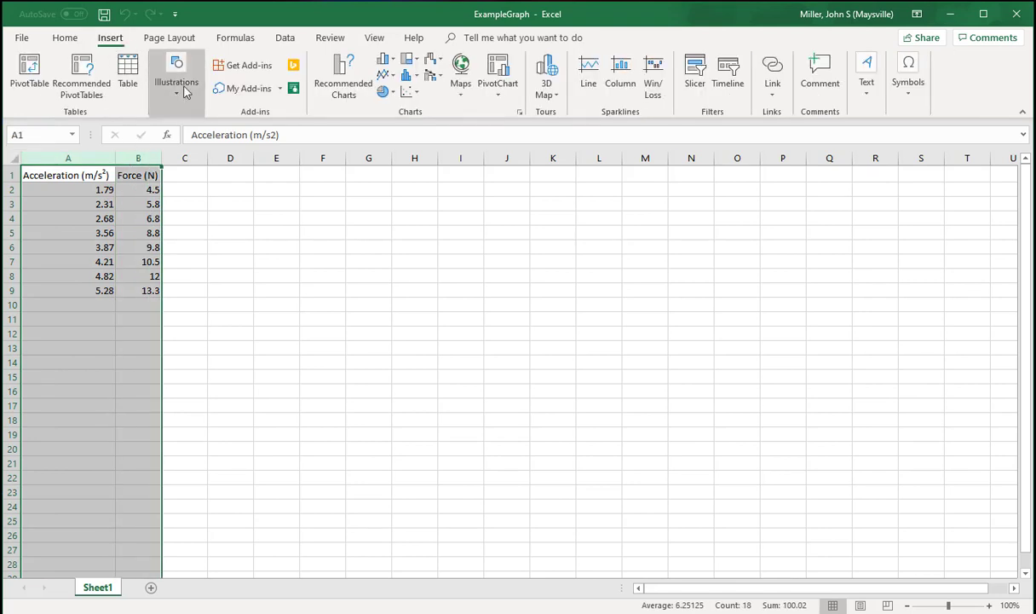
{"action": "left_click", "coordinate": [408, 92]}
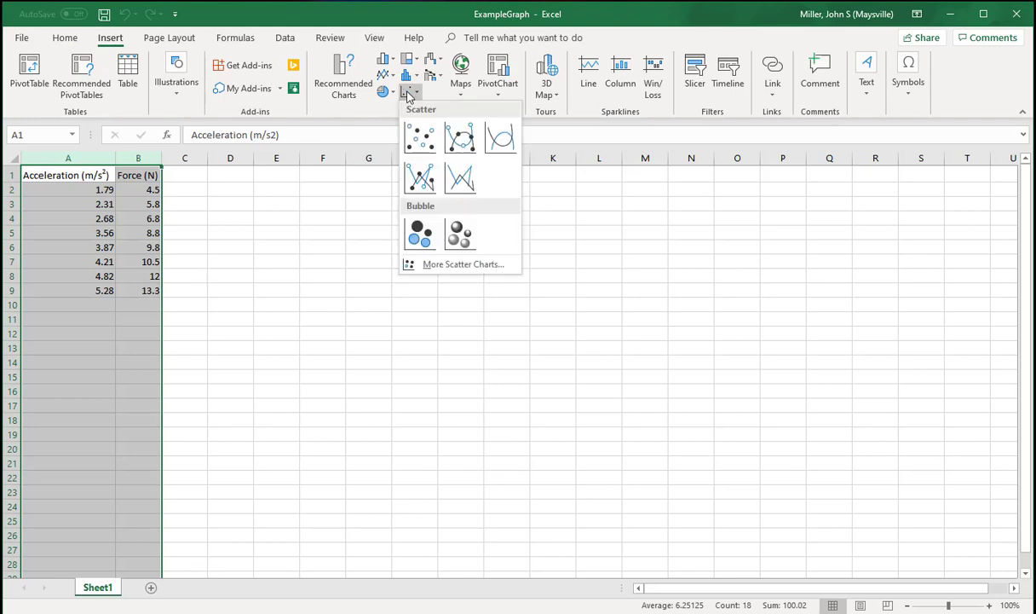
{"action": "left_click", "coordinate": [420, 134]}
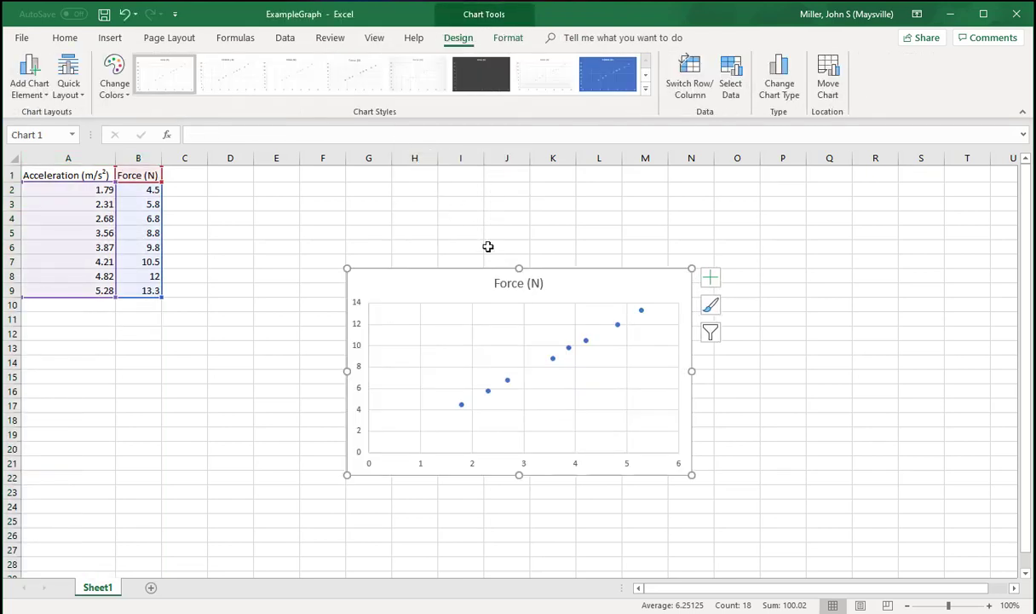
- Place the chart beside the data, enlarged to about columns D to O and rows 2 to 55, and apply the fourth chart style
{"action": "left_click_drag", "start_coordinate": [479, 285], "coordinate": [343, 199]}
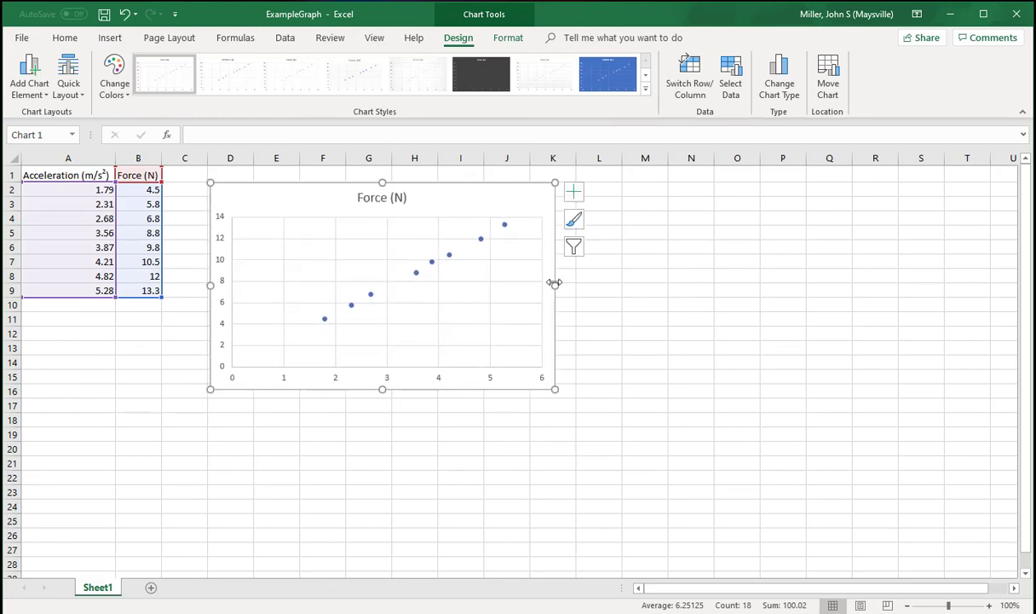
{"action": "left_click_drag", "start_coordinate": [555, 285], "coordinate": [760, 272]}
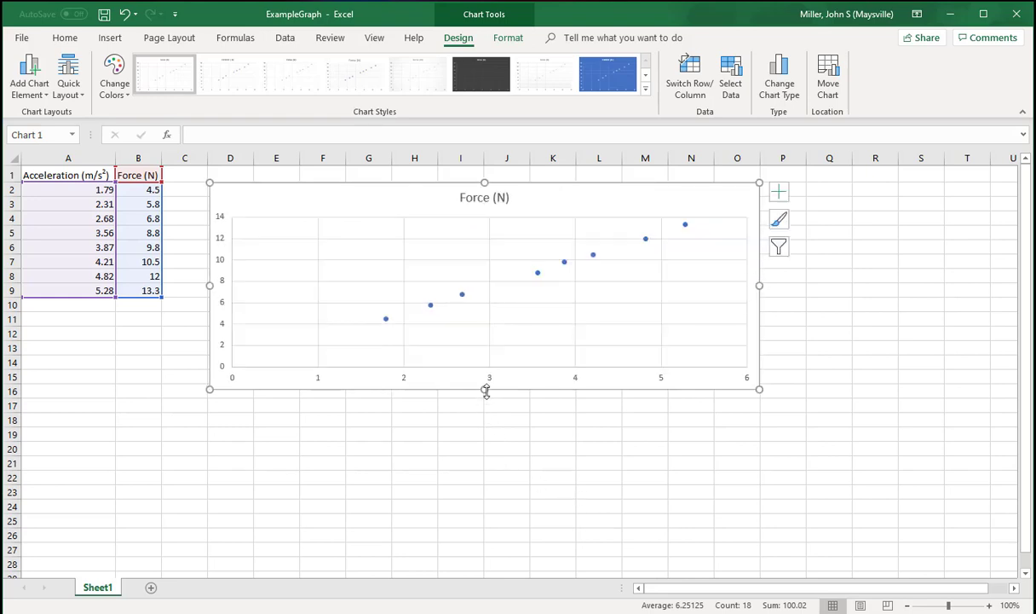
{"action": "left_click_drag", "start_coordinate": [486, 390], "coordinate": [528, 554]}
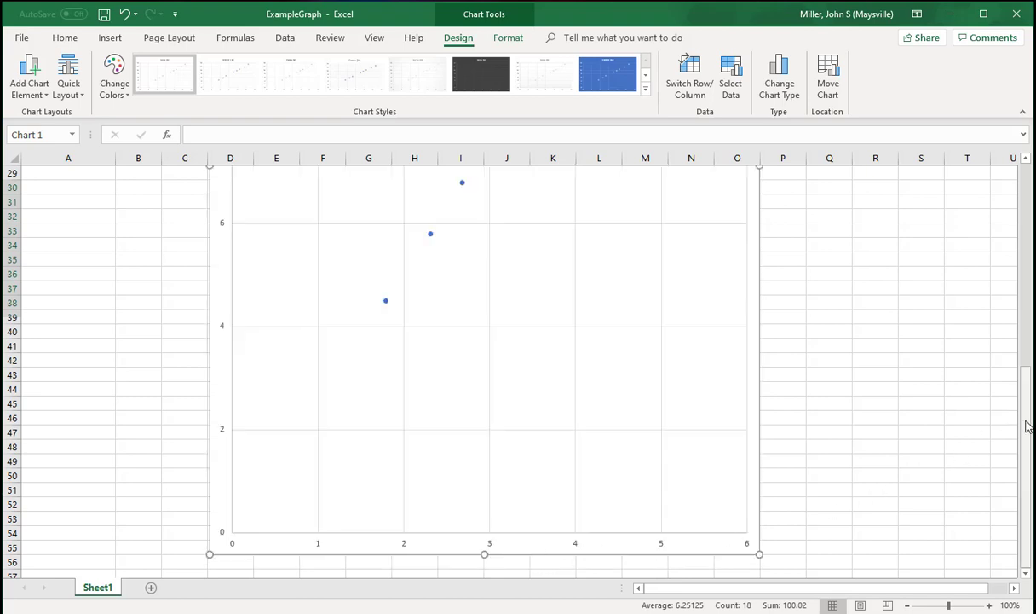
{"action": "left_click_drag", "start_coordinate": [1027, 423], "coordinate": [1025, 418]}
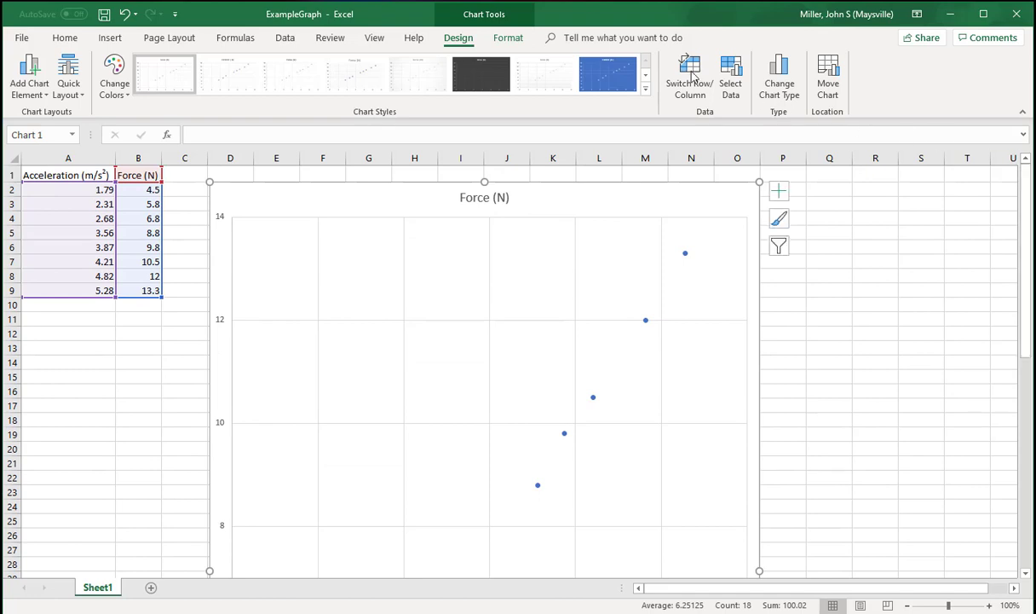
{"action": "left_click", "coordinate": [369, 77]}
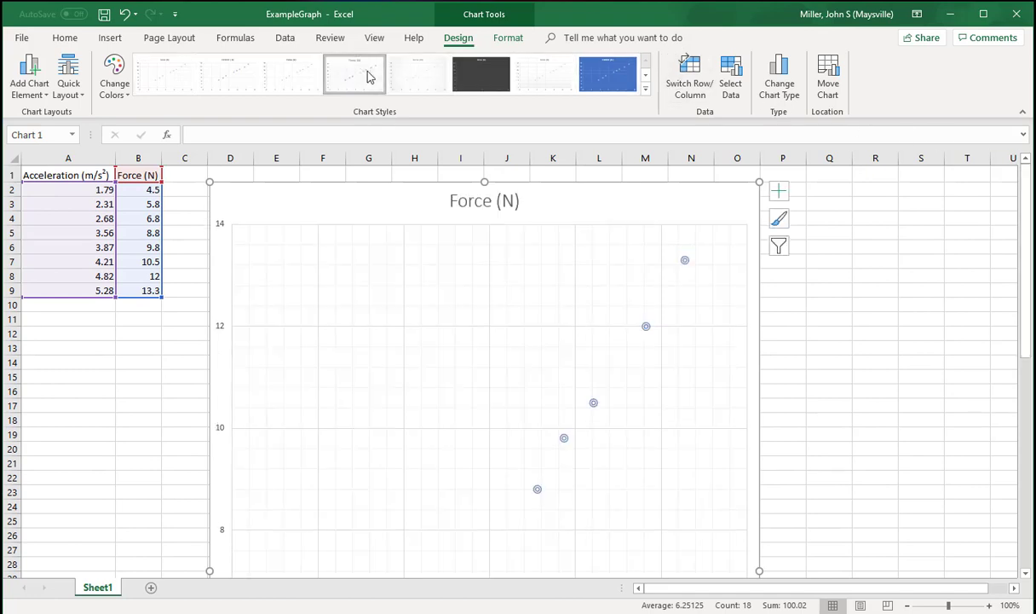
- Change the chart title to "Force vs Acceleration"
{"action": "left_click", "coordinate": [469, 201]}
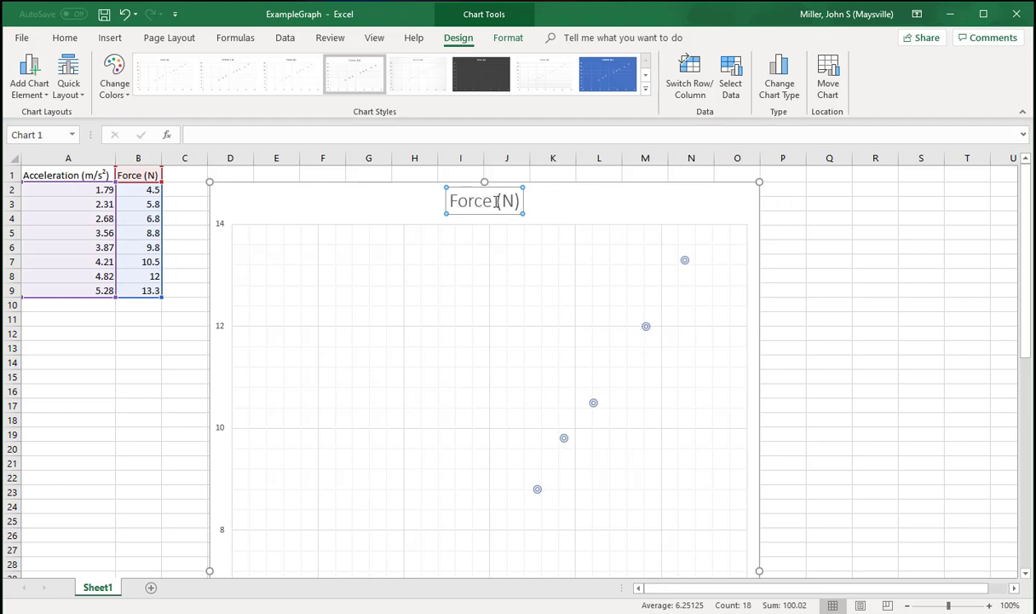
{"action": "left_click", "coordinate": [497, 202]}
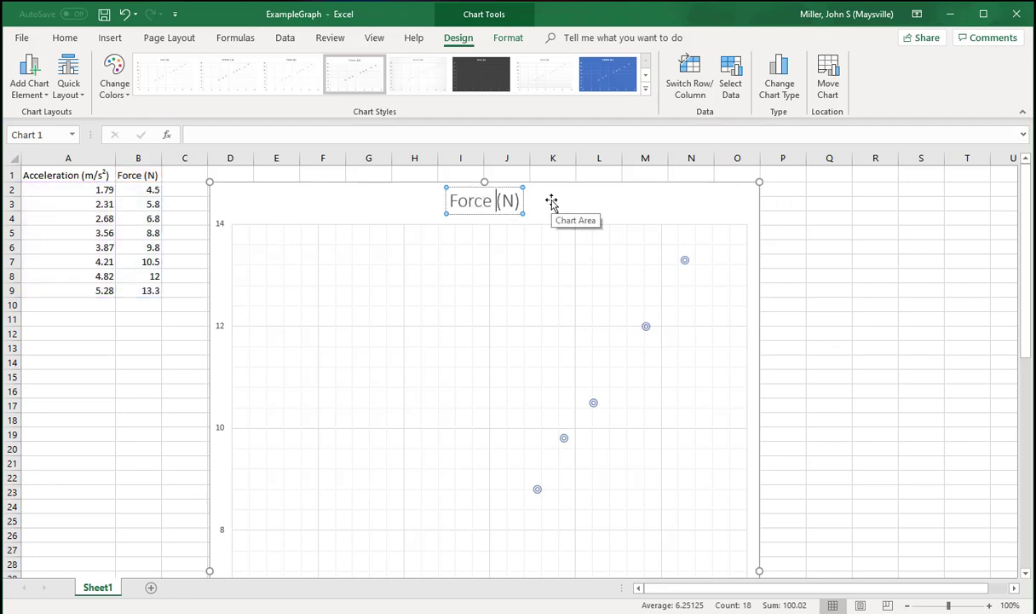
{"action": "key", "text": "Delete"}
{"action": "key", "text": "Delete"}
{"action": "key", "text": "Delete"}
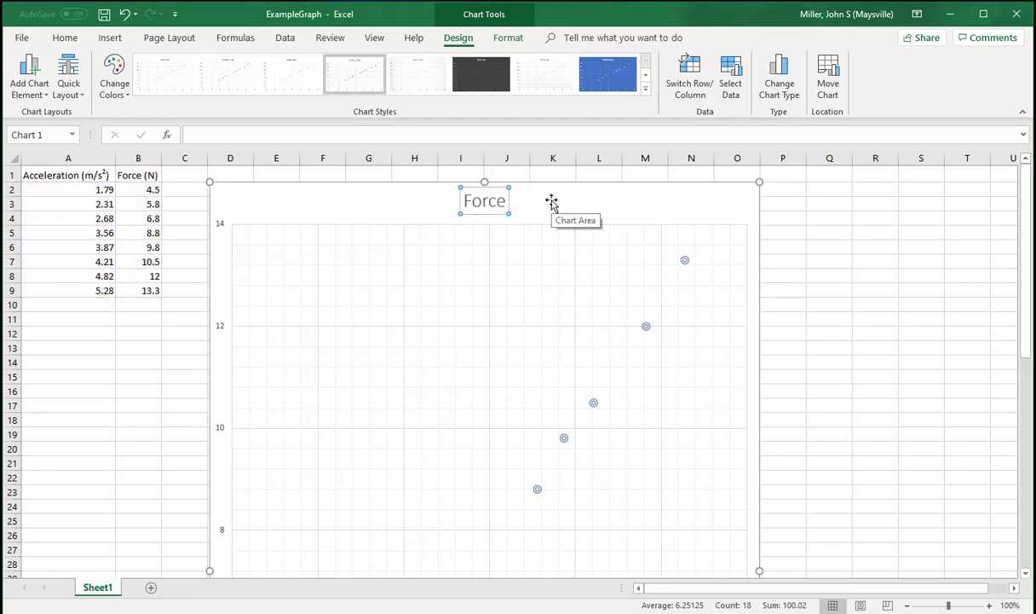
{"action": "type", "text": "vs A"}
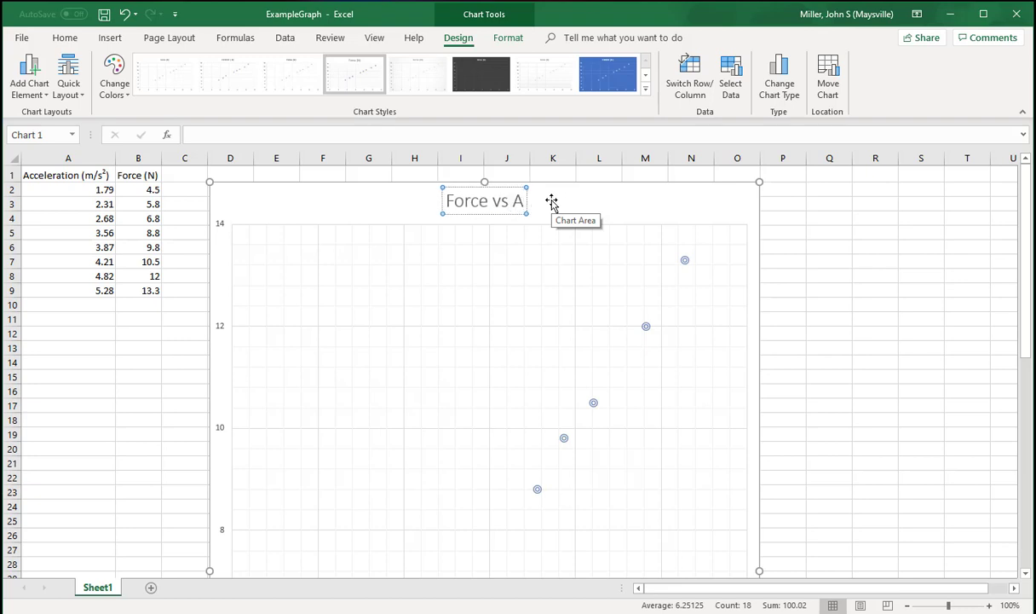
{"action": "type", "text": "cceleration"}
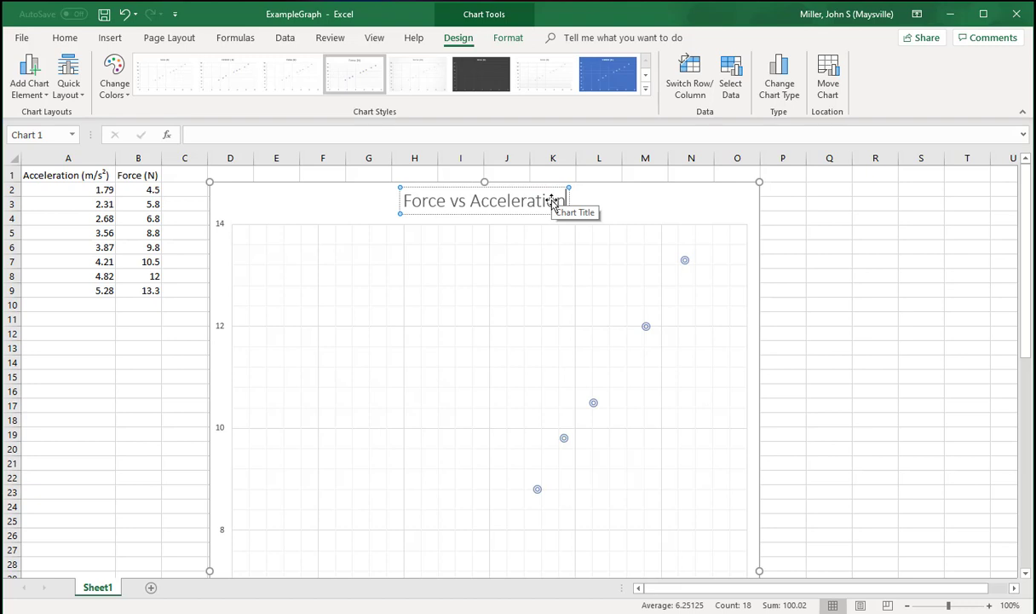
{"action": "left_click", "coordinate": [593, 198]}
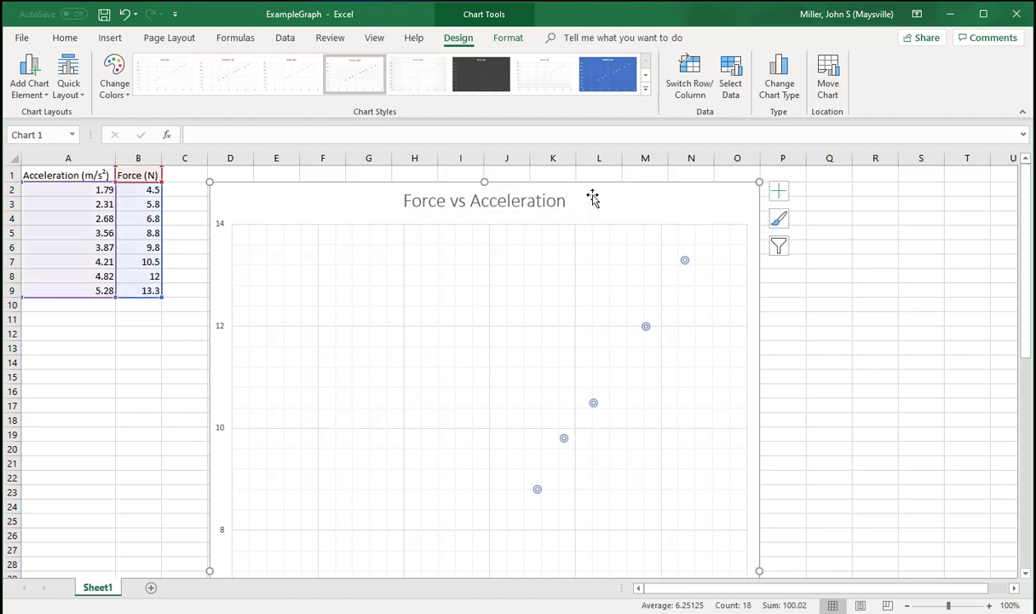
- Add axis titles to the chart and set the horizontal axis title to "ACCELERATION (M/S2)"
{"action": "left_click", "coordinate": [780, 197]}
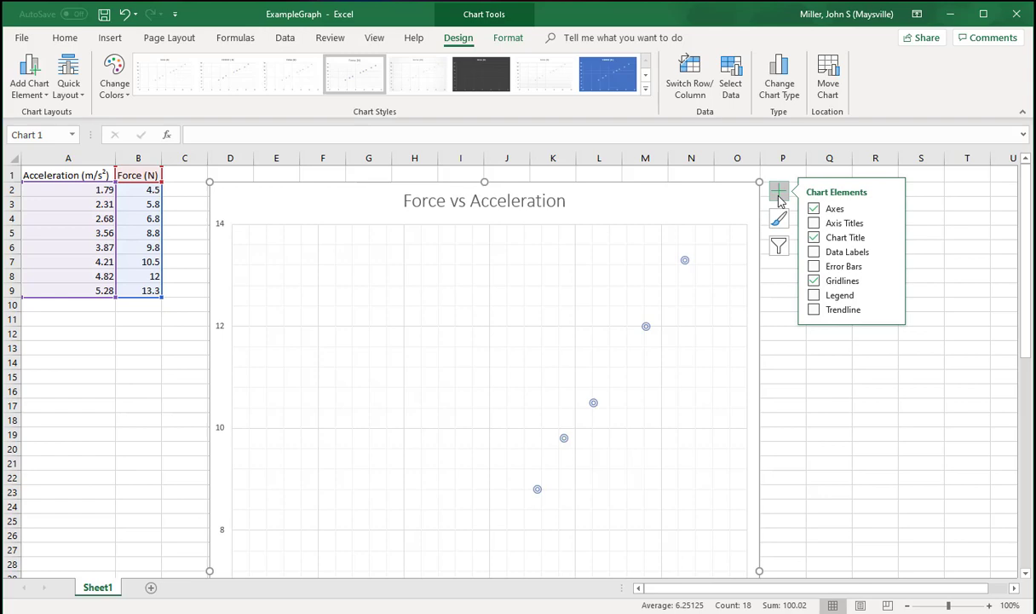
{"action": "left_click", "coordinate": [814, 224]}
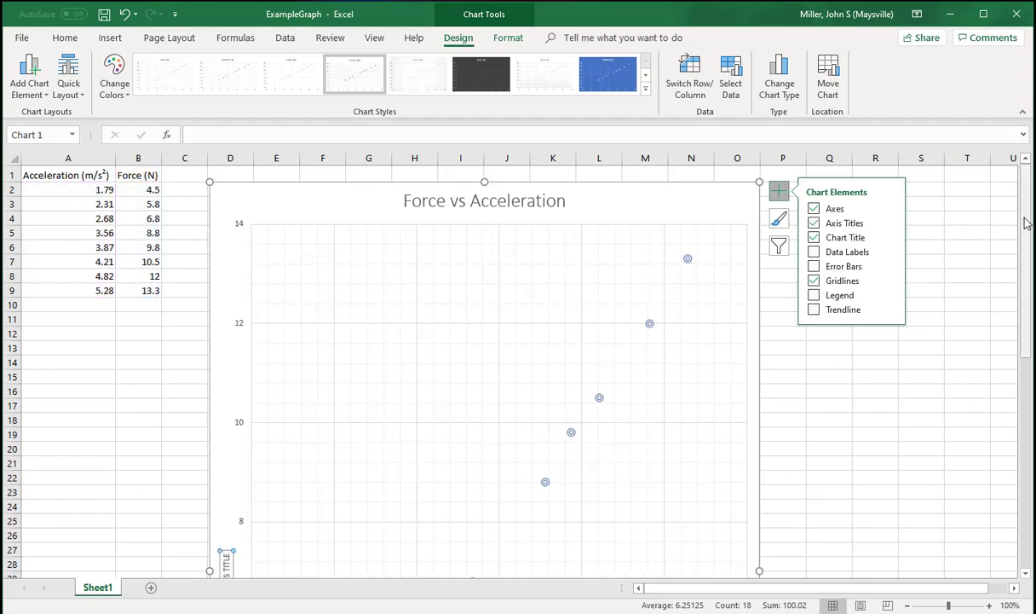
{"action": "left_click_drag", "start_coordinate": [1025, 223], "coordinate": [1015, 443]}
{"action": "left_click", "coordinate": [499, 508]}
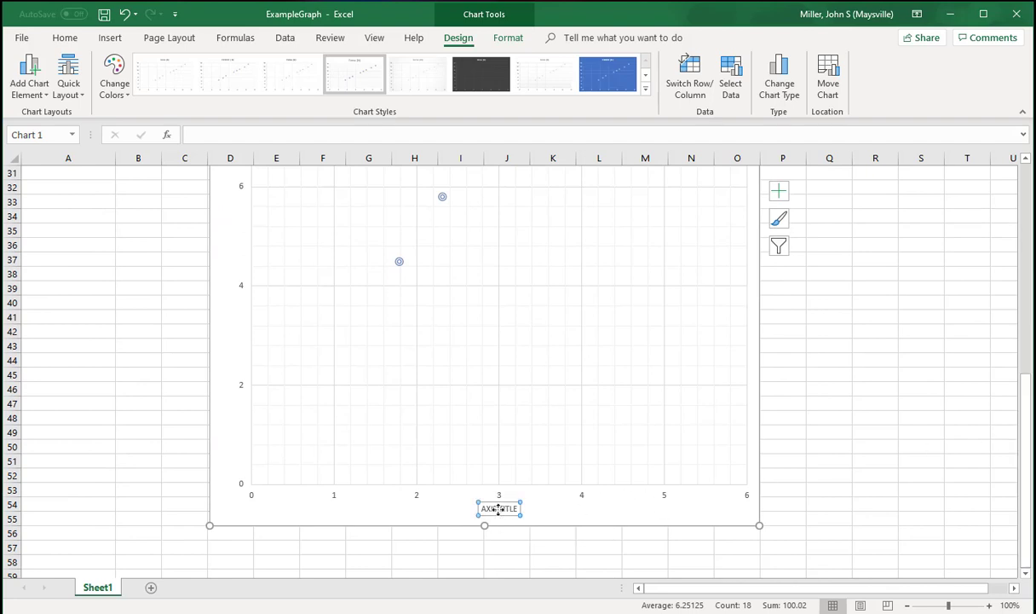
{"action": "left_click", "coordinate": [499, 509]}
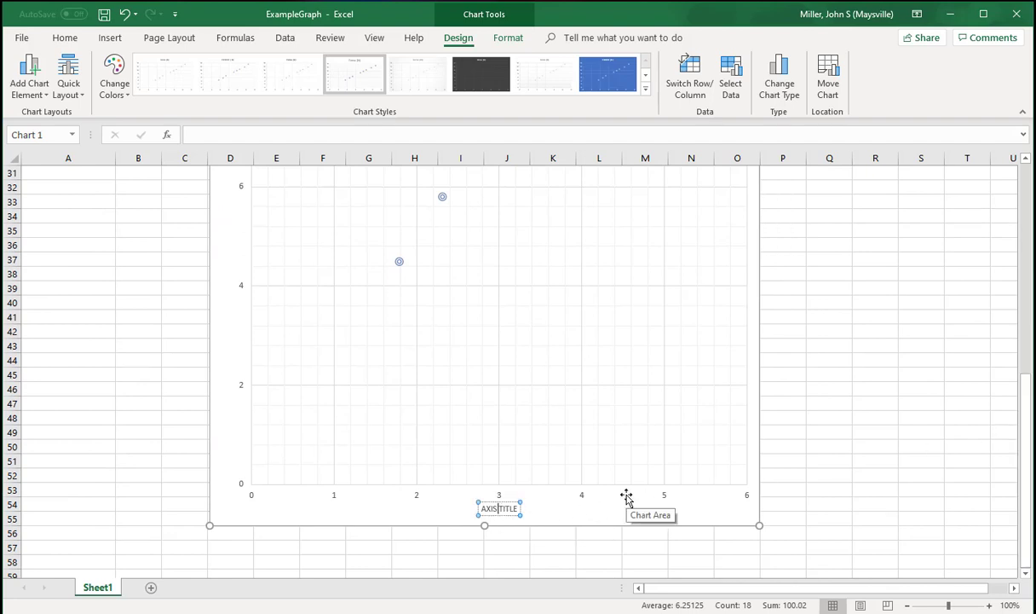
{"action": "key", "text": "BackSpace"}
{"action": "key", "text": "BackSpace"}
{"action": "key", "text": "BackSpace"}
{"action": "key", "text": "BackSpace"}
{"action": "key", "text": "BackSpace"}
{"action": "key", "text": "Delete"}
{"action": "key", "text": "Delete"}
{"action": "key", "text": "Delete"}
{"action": "key", "text": "Delete"}
{"action": "key", "text": "Delete"}
{"action": "type", "text": "ACCELERATION"}
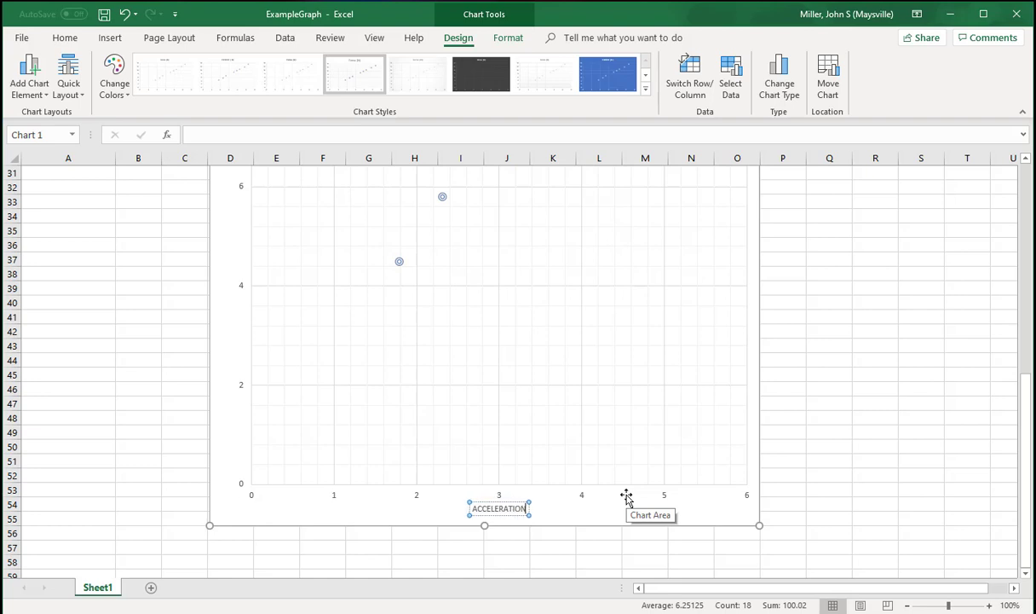
{"action": "type", "text": " (M/S"}
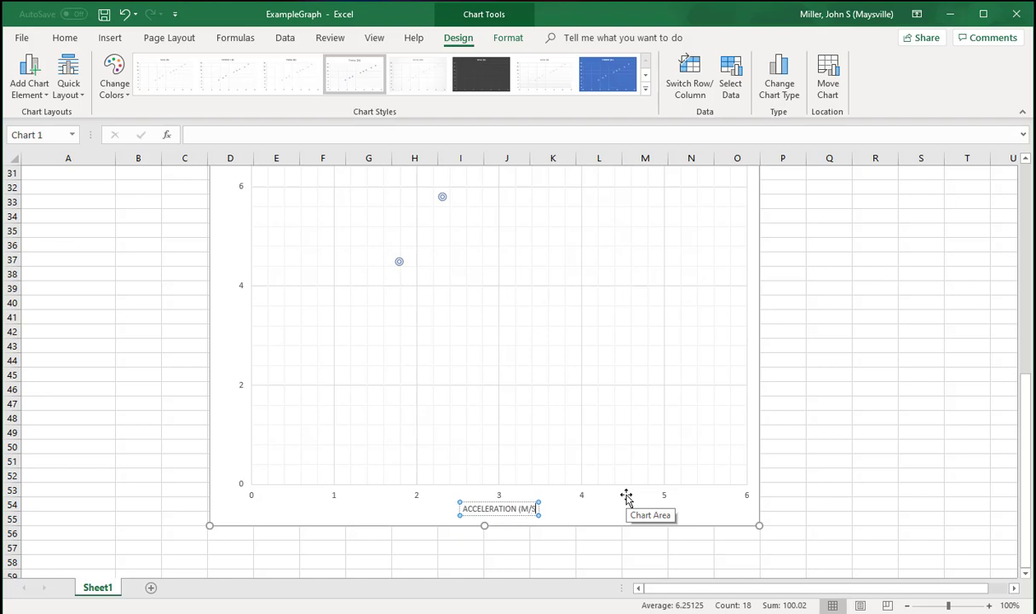
{"action": "type", "text": "2"}
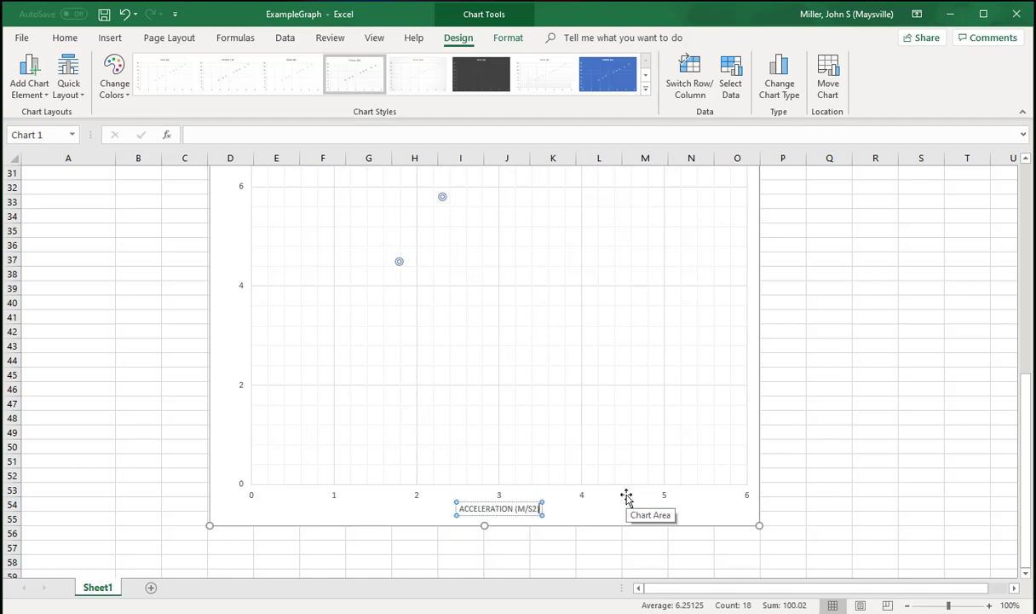
- Format the 2 in the horizontal axis title's unit as superscript
{"action": "left_click", "coordinate": [65, 38]}
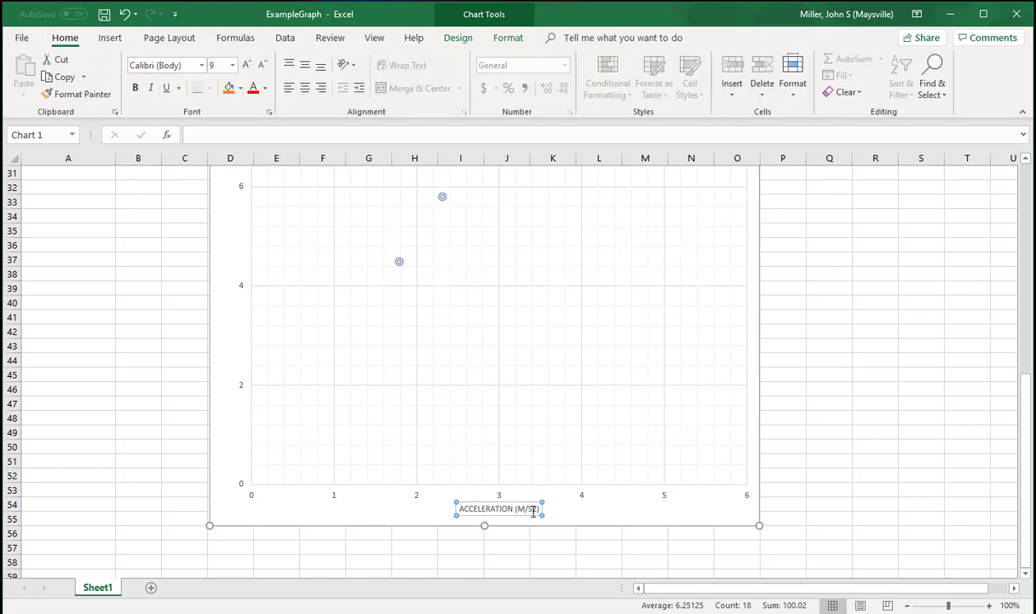
{"action": "left_click_drag", "start_coordinate": [533, 509], "coordinate": [538, 509]}
{"action": "left_click", "coordinate": [268, 113]}
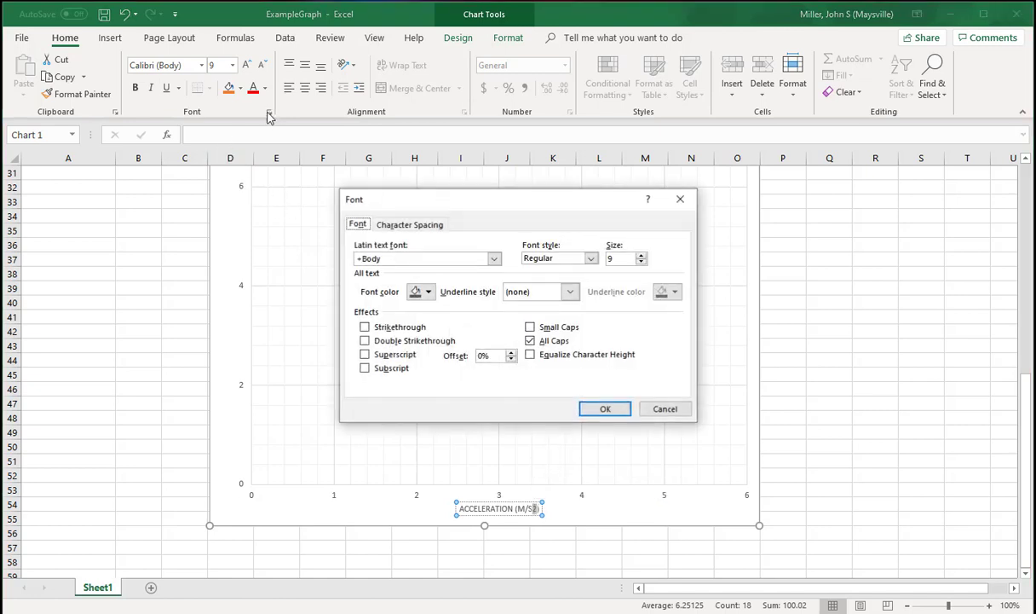
{"action": "left_click", "coordinate": [364, 354]}
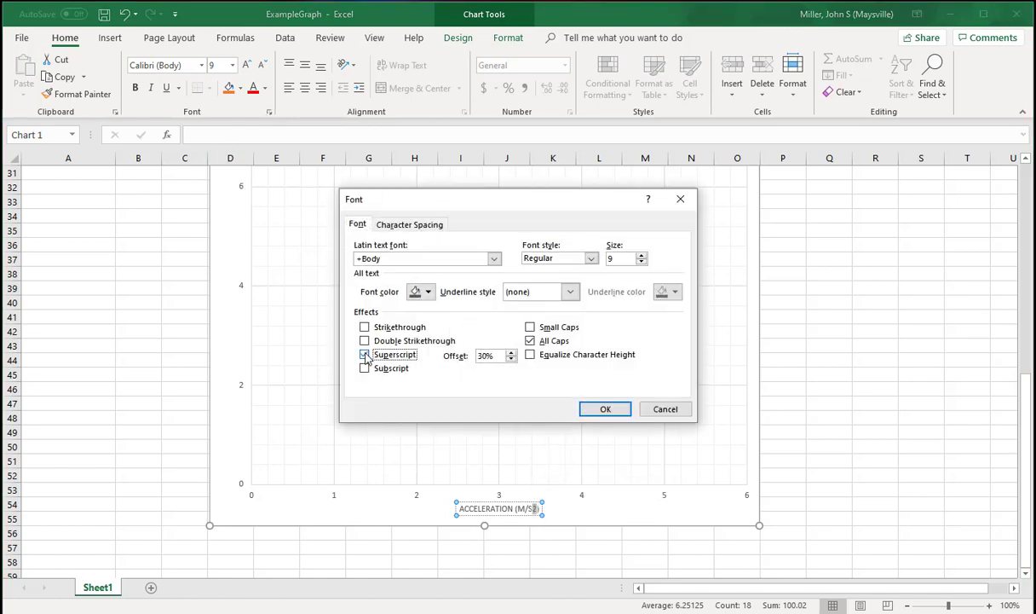
{"action": "left_click", "coordinate": [604, 409]}
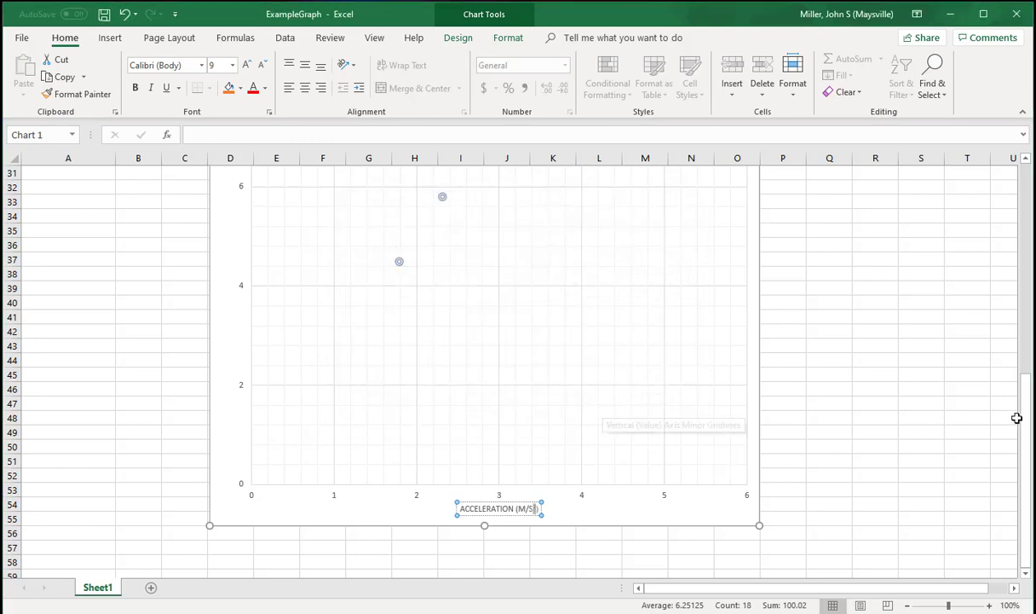
- Replace the vertical axis title's placeholder text with "FORCE (N)"
{"action": "left_click_drag", "start_coordinate": [1026, 418], "coordinate": [1027, 358]}
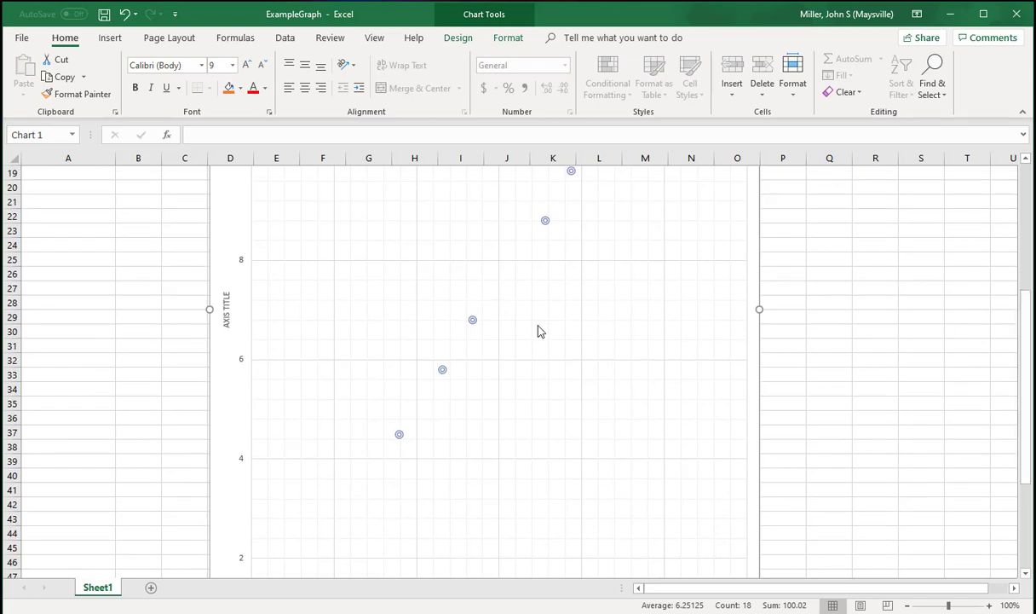
{"action": "left_click", "coordinate": [227, 310]}
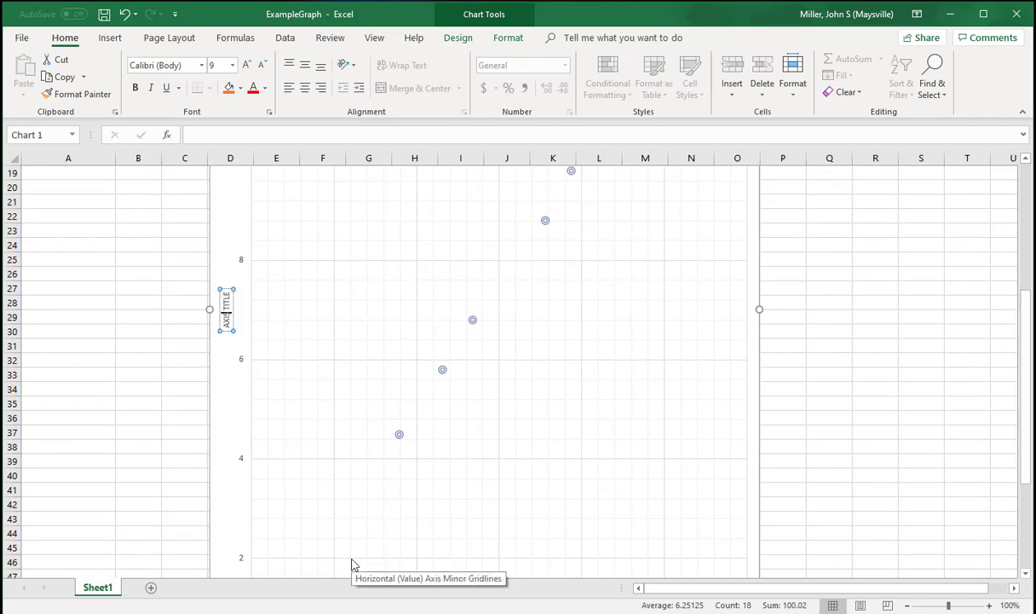
{"action": "key", "text": "Delete"}
{"action": "key", "text": "Delete"}
{"action": "key", "text": "Delete"}
{"action": "key", "text": "Delete"}
{"action": "key", "text": "Delete"}
{"action": "key", "text": "Delete"}
{"action": "key", "text": "Delete"}
{"action": "key", "text": "Delete"}
{"action": "key", "text": "Delete"}
{"action": "key", "text": "Delete"}
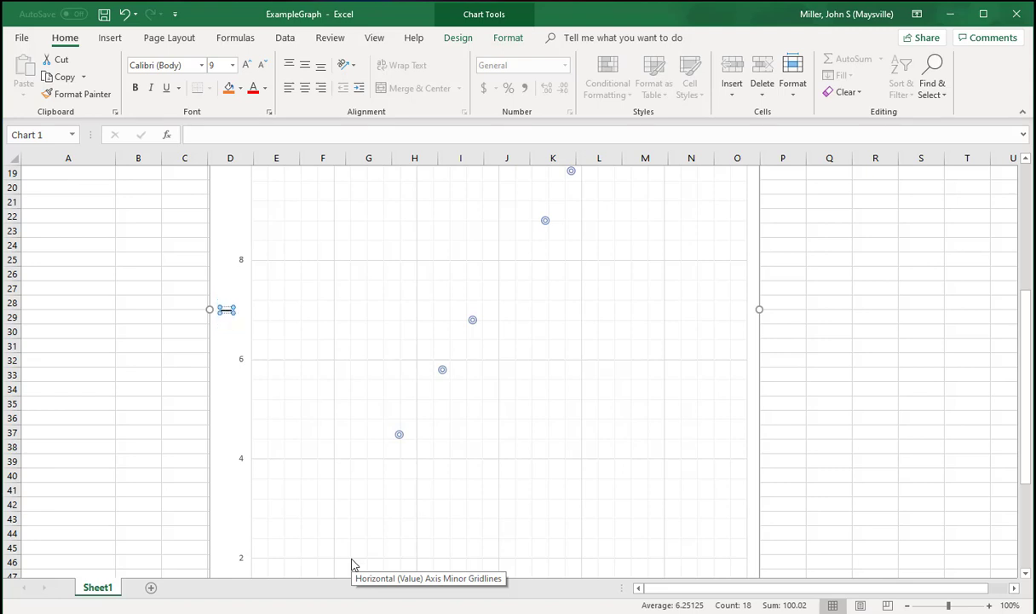
{"action": "type", "text": "FORCE (N"}
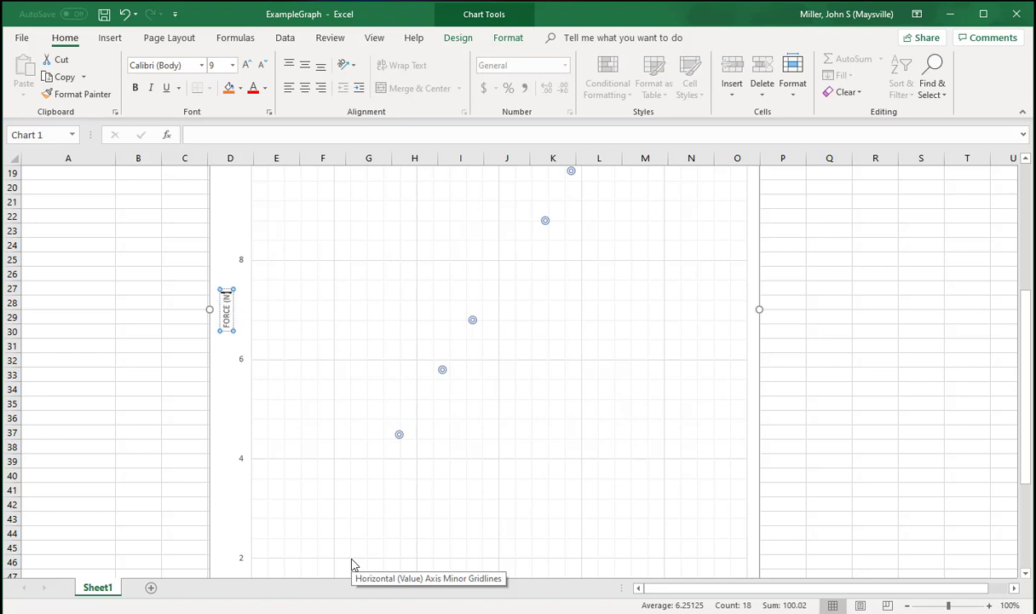
{"action": "type", "text": ")"}
{"action": "left_click", "coordinate": [226, 227]}
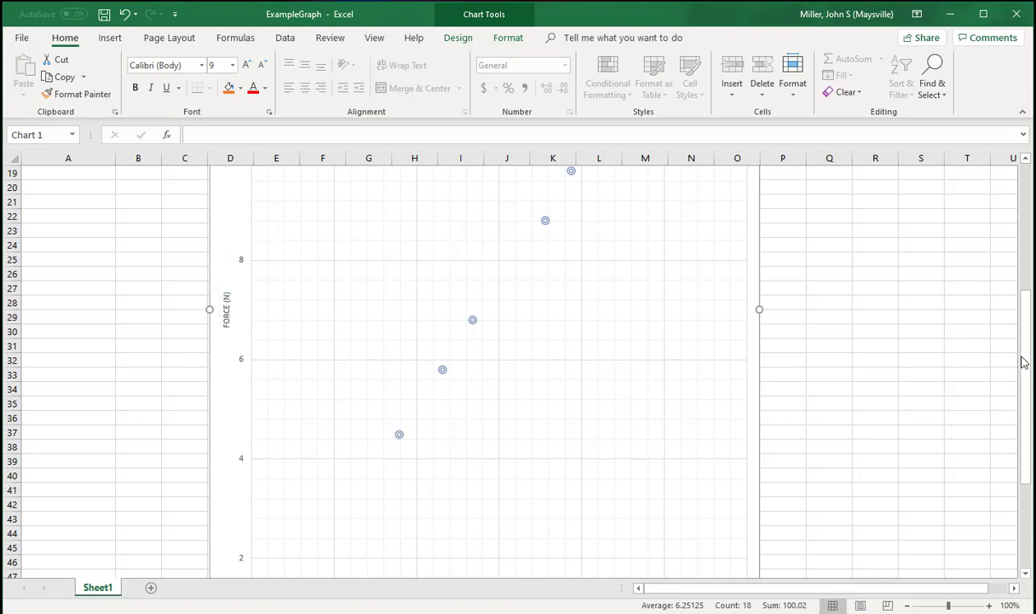
- Add a linear trendline to the Force vs Acceleration chart and display its equation on the chart
{"action": "left_click_drag", "start_coordinate": [1025, 359], "coordinate": [1026, 232]}
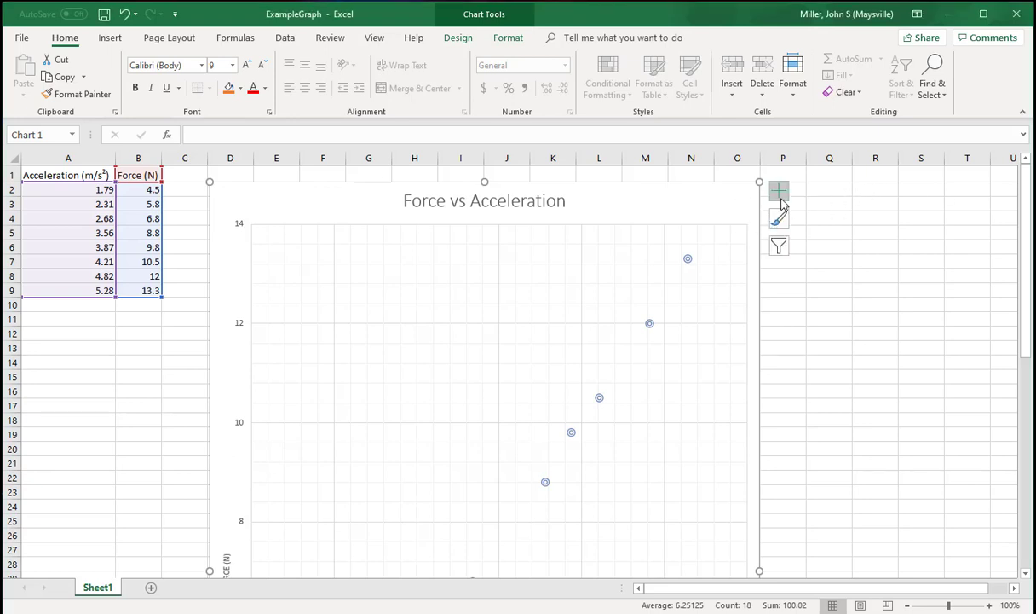
{"action": "left_click", "coordinate": [777, 195]}
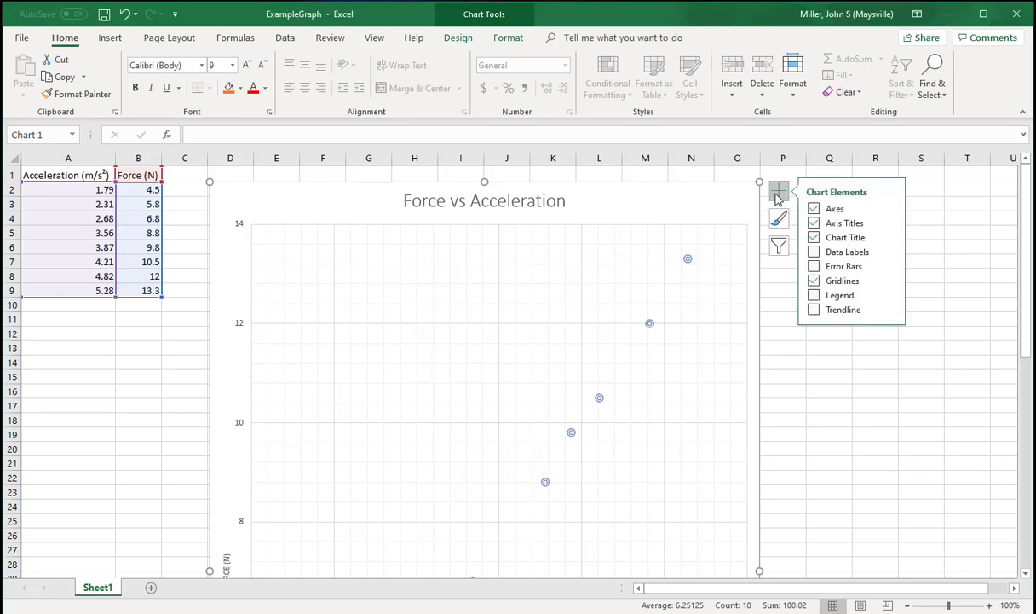
{"action": "left_click", "coordinate": [890, 311]}
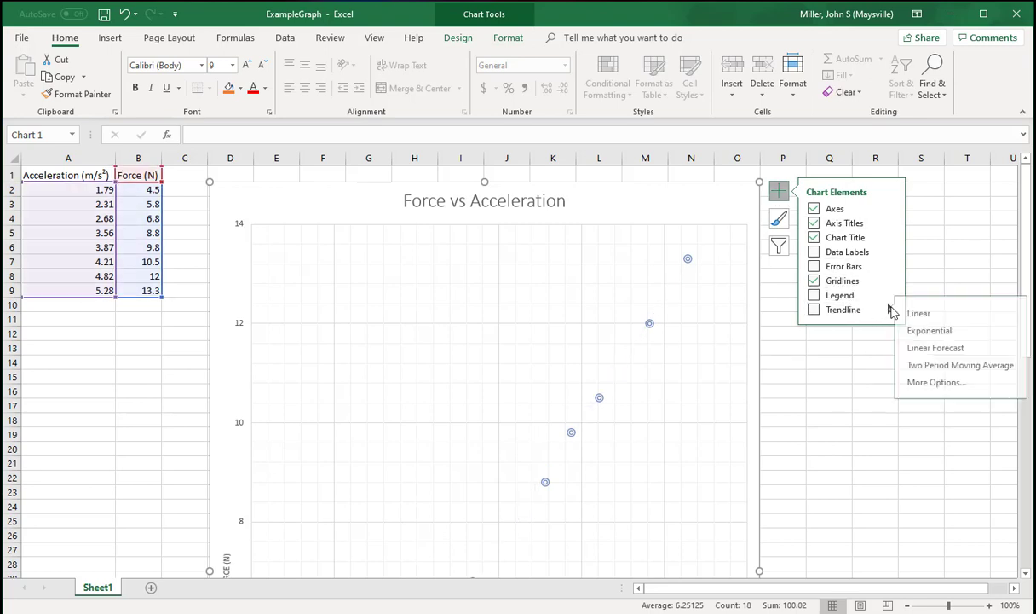
{"action": "left_click", "coordinate": [946, 383]}
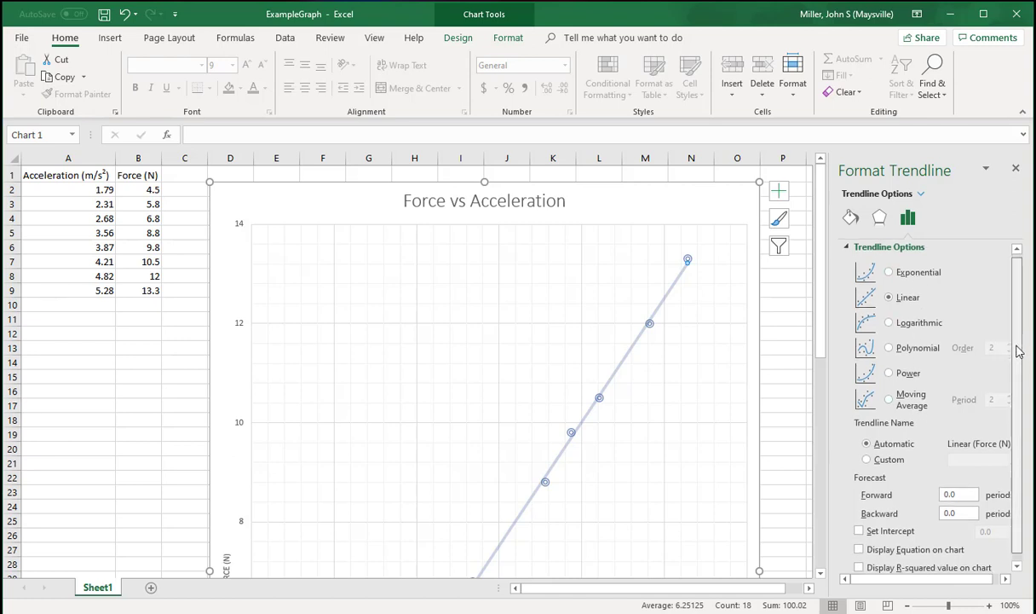
{"action": "left_click_drag", "start_coordinate": [1021, 340], "coordinate": [1021, 375]}
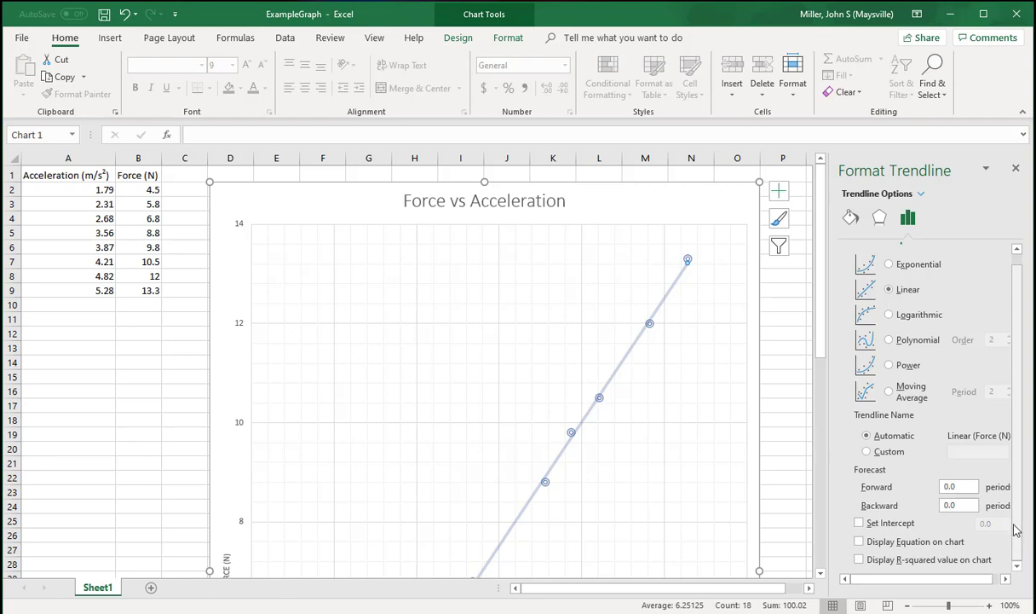
{"action": "left_click", "coordinate": [859, 542]}
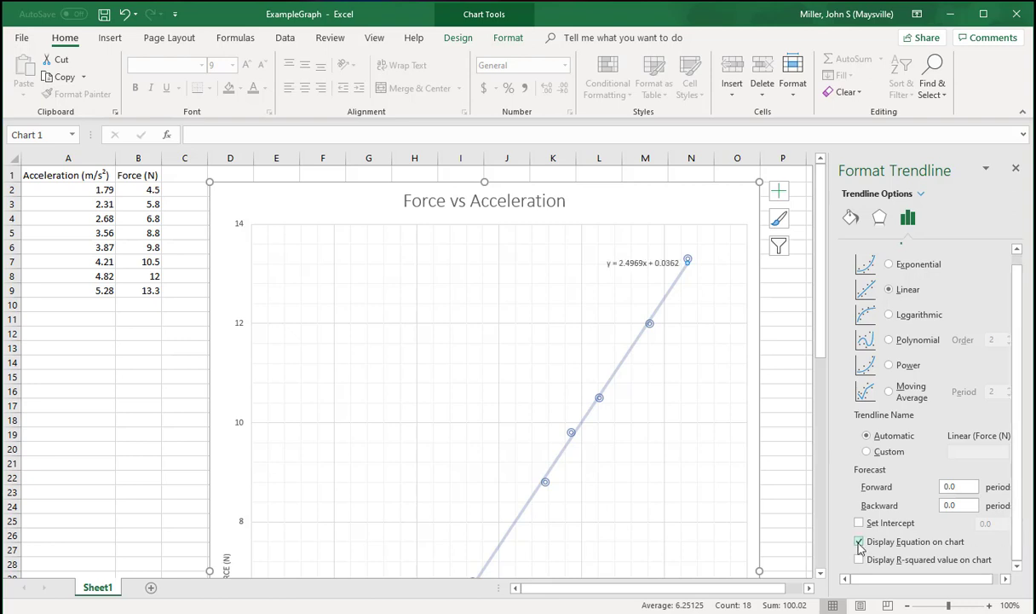
- Move the trendline equation label slightly left, away from the uppermost data point
{"action": "left_click", "coordinate": [648, 265]}
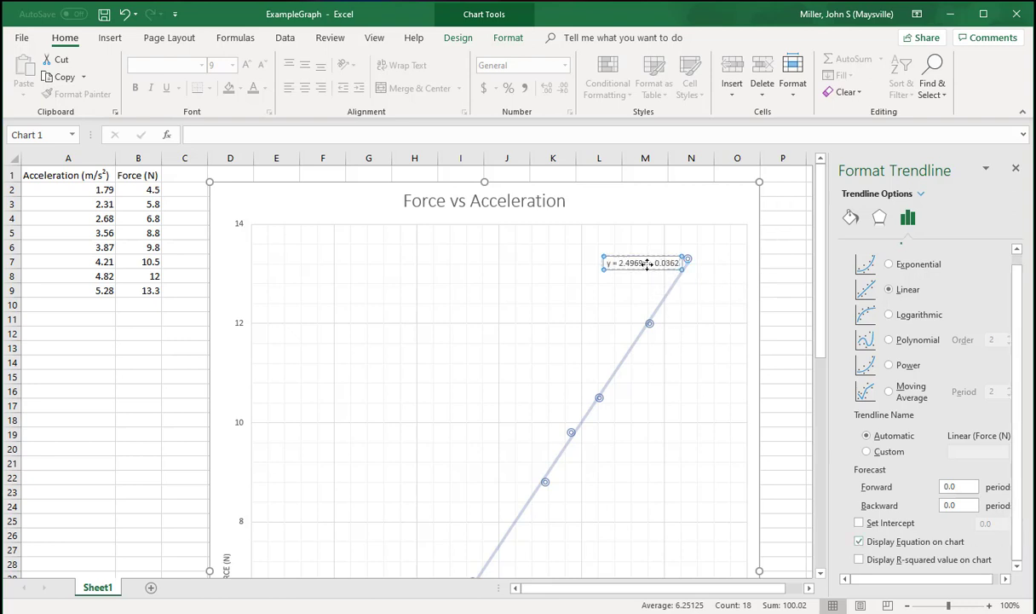
{"action": "left_click_drag", "start_coordinate": [648, 264], "coordinate": [625, 266]}
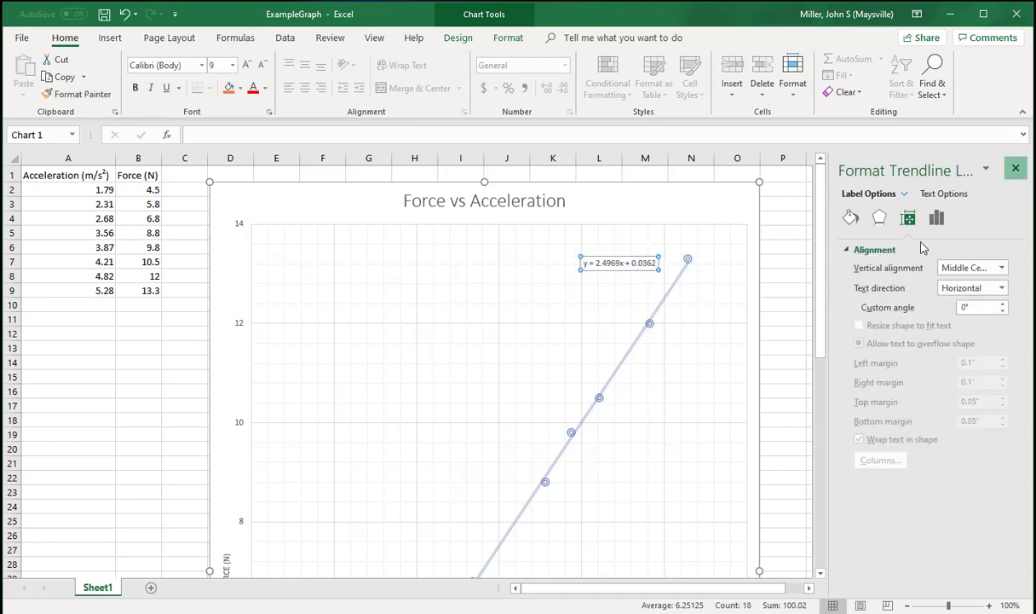
{"action": "left_click", "coordinate": [1016, 168]}
- Add another linear trendline to the chart and forecast it backward by 1.79 periods
{"action": "left_click_drag", "start_coordinate": [1029, 317], "coordinate": [1030, 484]}
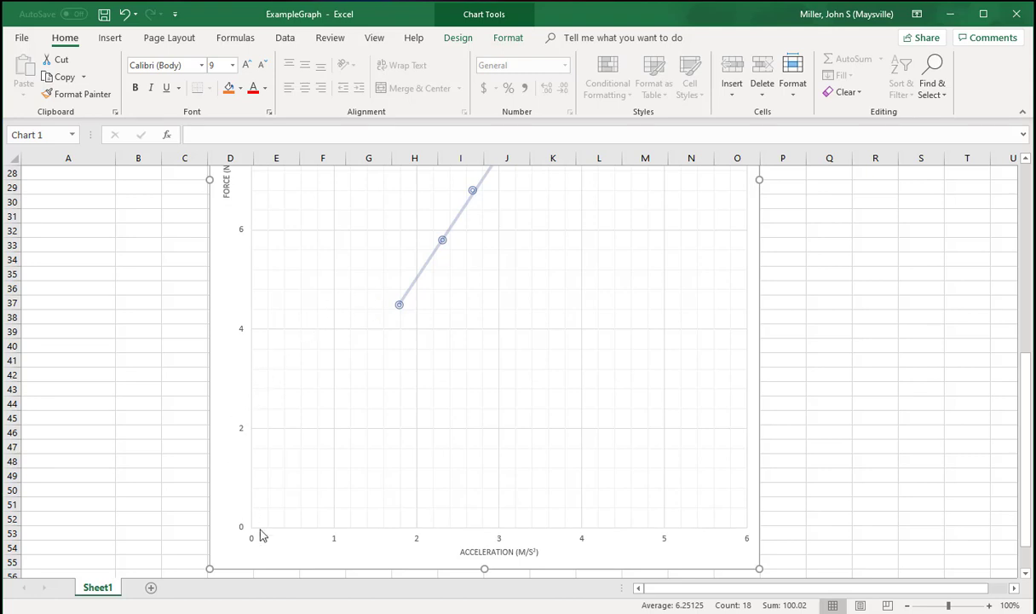
{"action": "left_click_drag", "start_coordinate": [1027, 424], "coordinate": [1022, 223]}
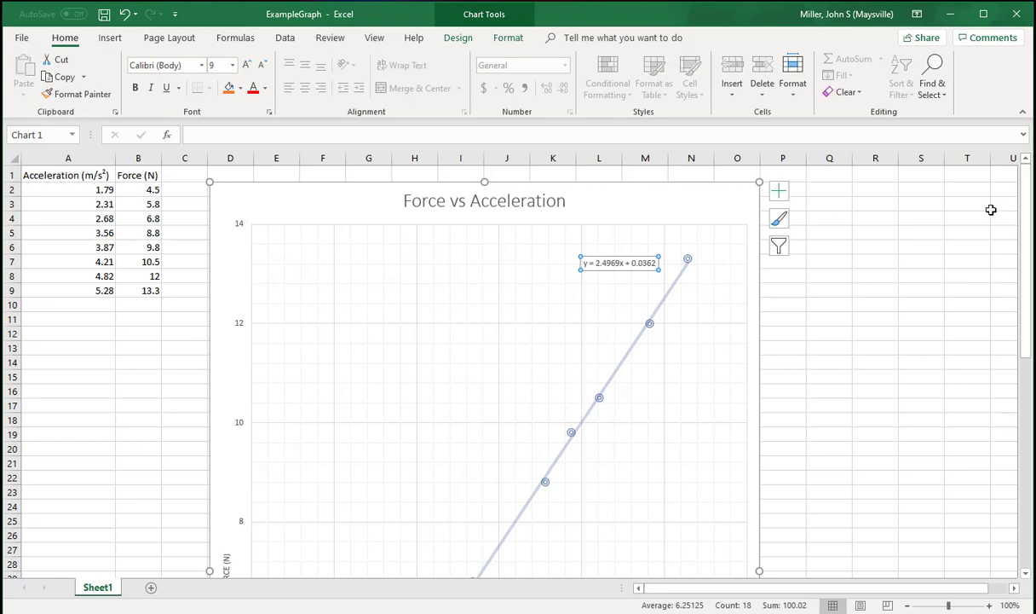
{"action": "left_click", "coordinate": [706, 201]}
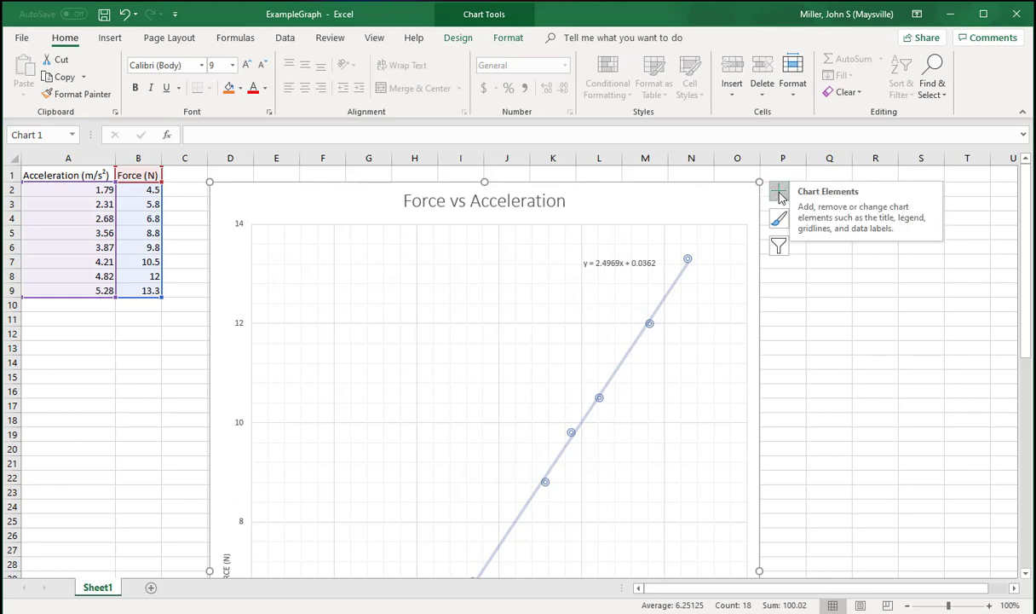
{"action": "left_click", "coordinate": [779, 192]}
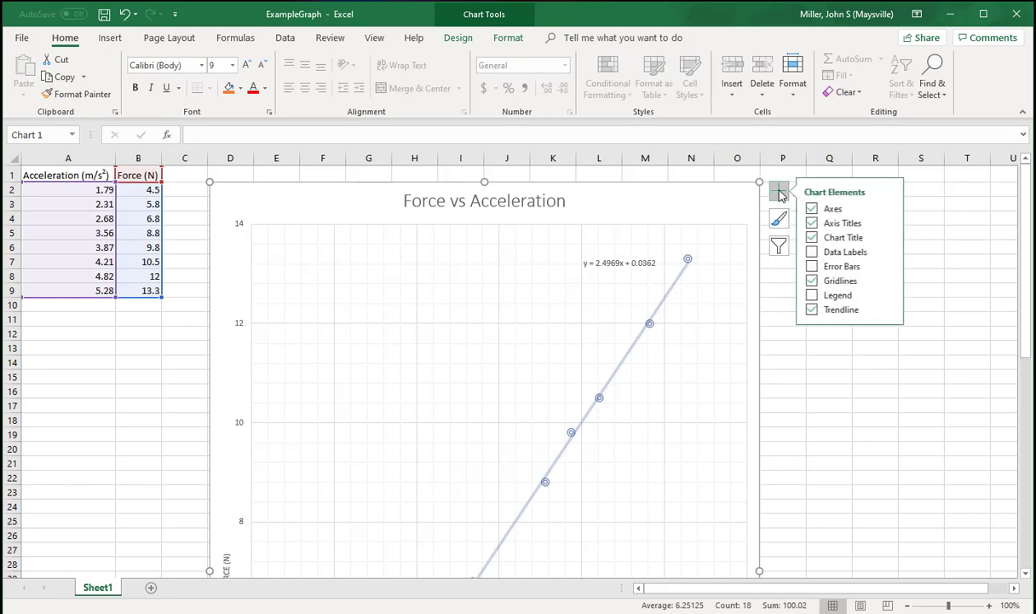
{"action": "left_click", "coordinate": [889, 309]}
{"action": "left_click", "coordinate": [942, 383]}
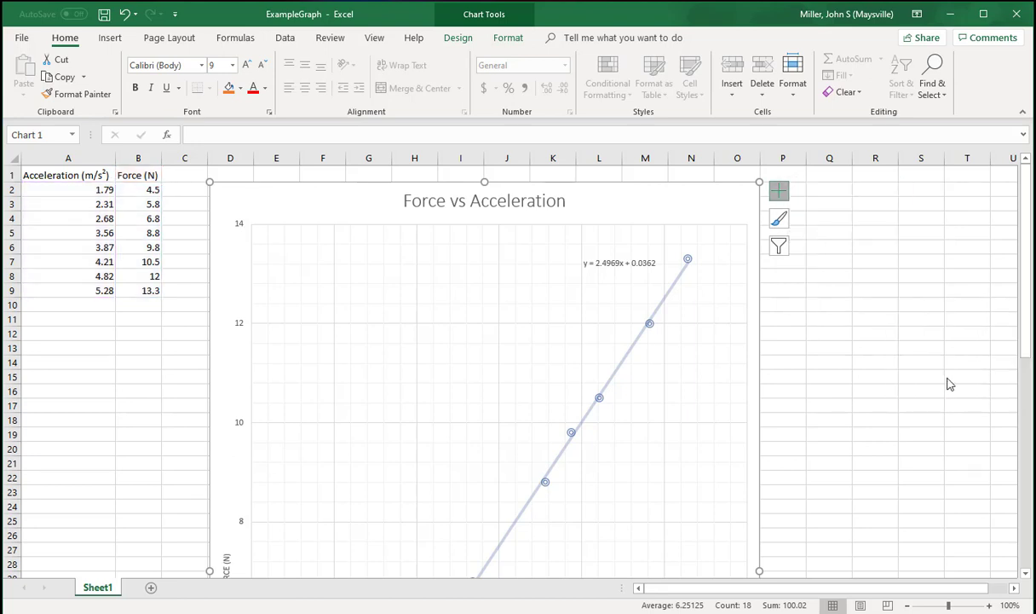
{"action": "scroll", "coordinate": [1022, 341], "scroll_direction": "down", "scroll_amount": 1}
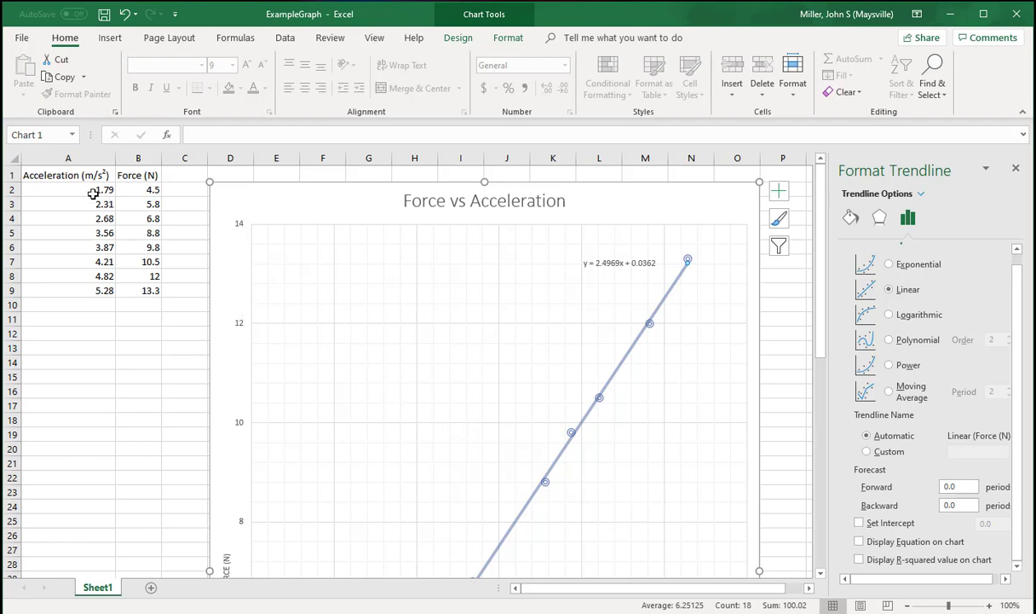
{"action": "left_click", "coordinate": [961, 503]}
{"action": "type", "text": "1.79"}
{"action": "left_click", "coordinate": [970, 487]}
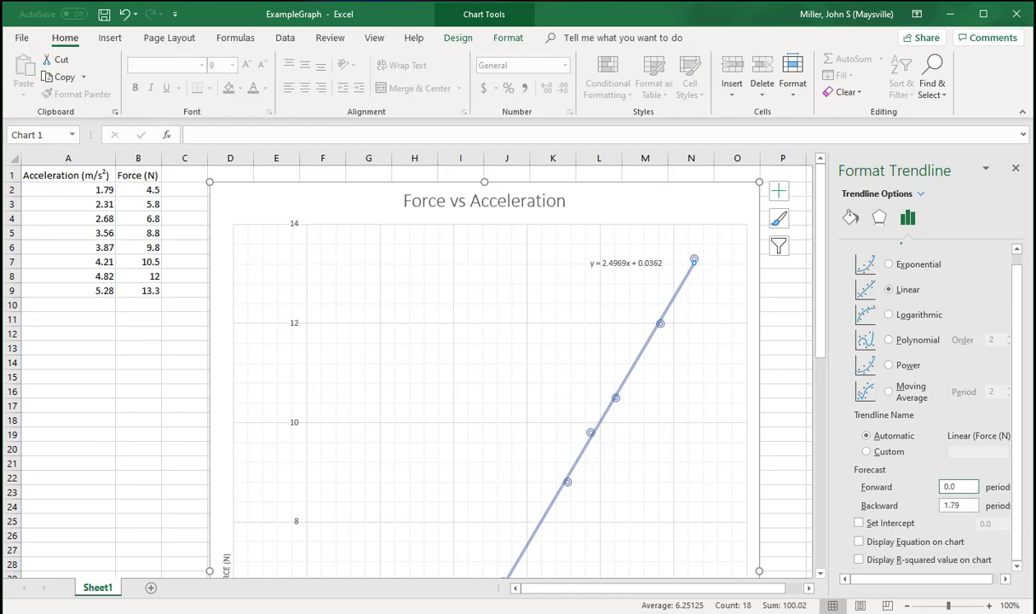
{"action": "left_click", "coordinate": [1016, 168]}
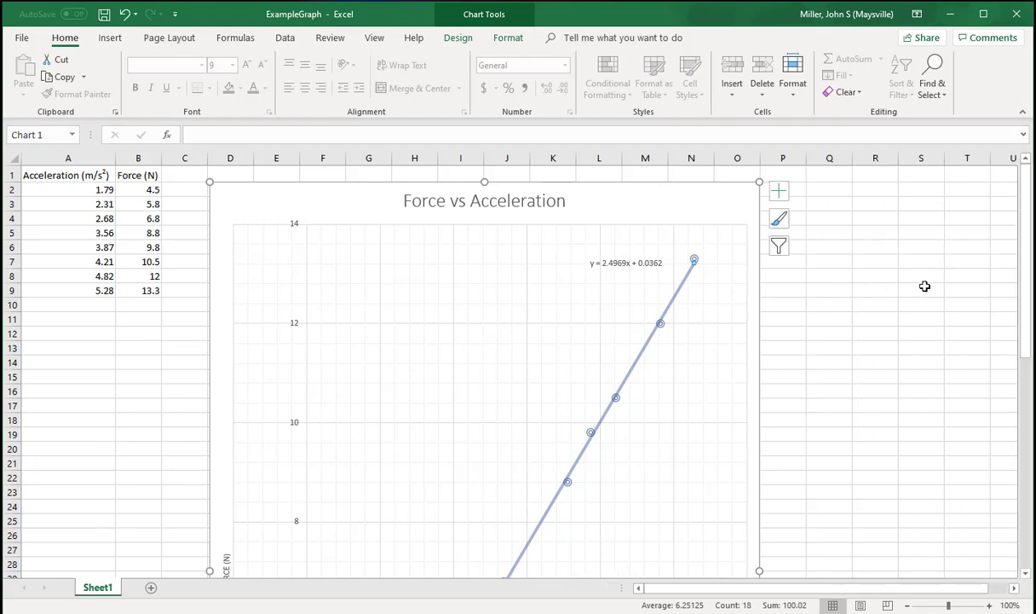
- Set the minimum bound of the chart's horizontal acceleration axis to 0.0
{"action": "left_click_drag", "start_coordinate": [1026, 331], "coordinate": [1025, 541]}
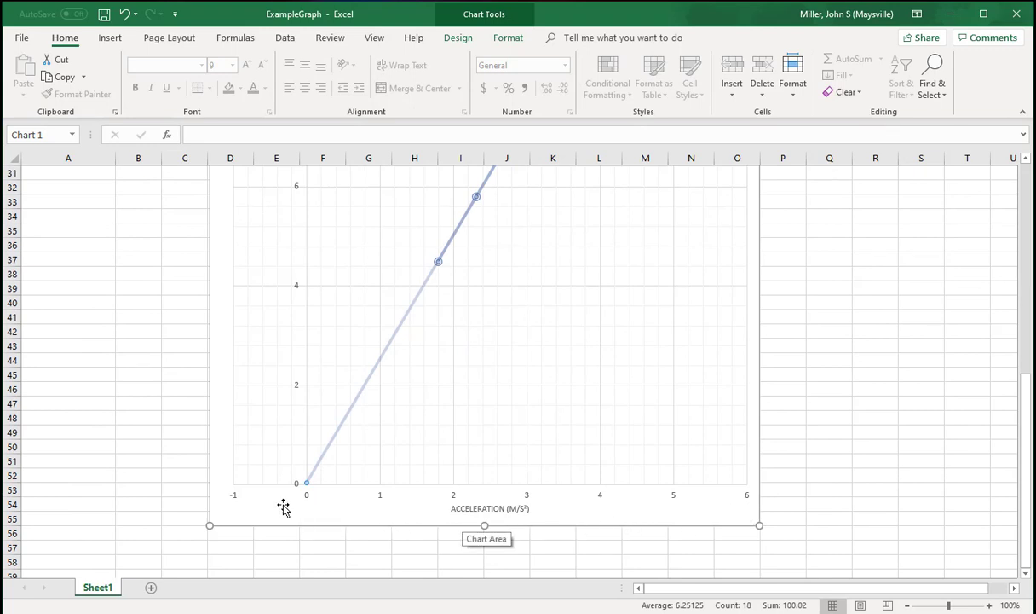
{"action": "left_click", "coordinate": [528, 496]}
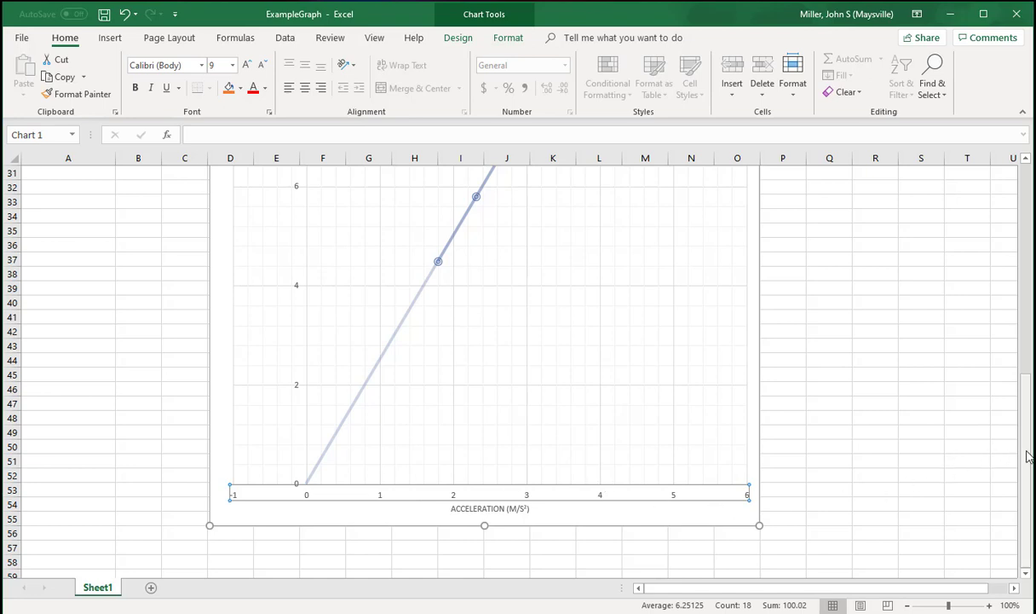
{"action": "left_click_drag", "start_coordinate": [1028, 457], "coordinate": [1028, 192]}
{"action": "left_click", "coordinate": [779, 192]}
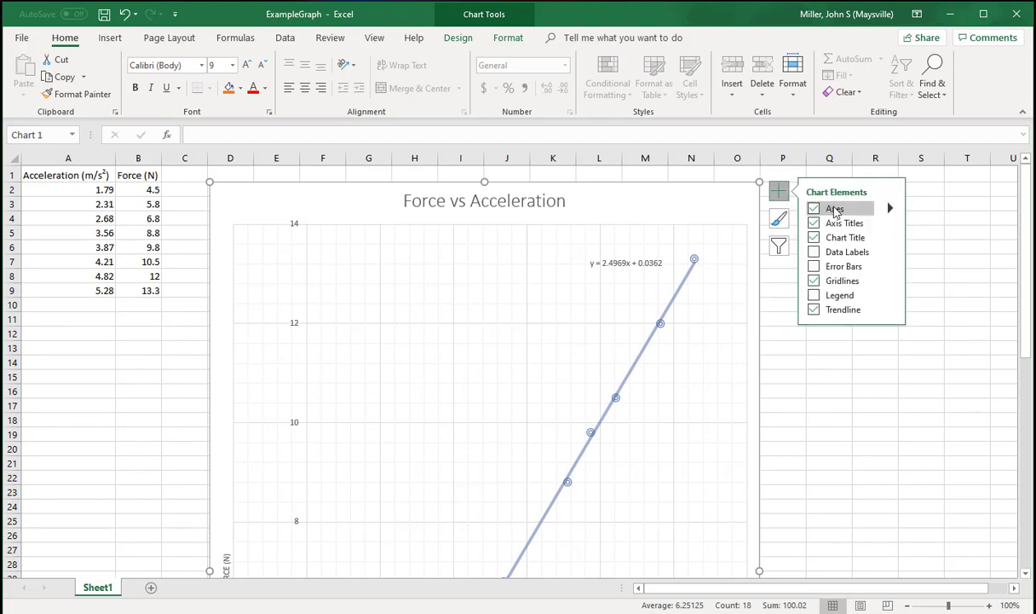
{"action": "left_click", "coordinate": [891, 211]}
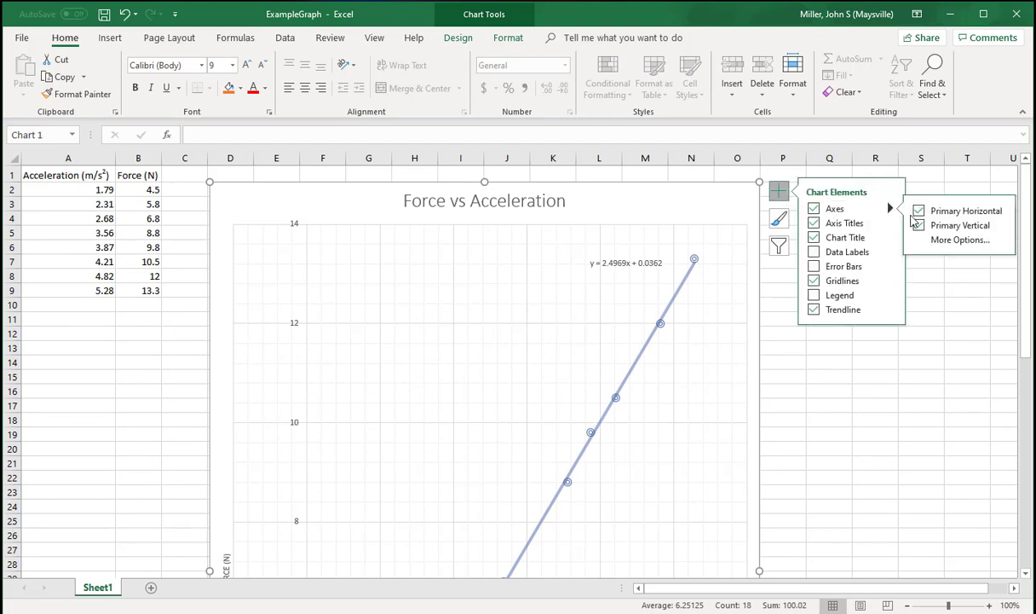
{"action": "left_click", "coordinate": [944, 242]}
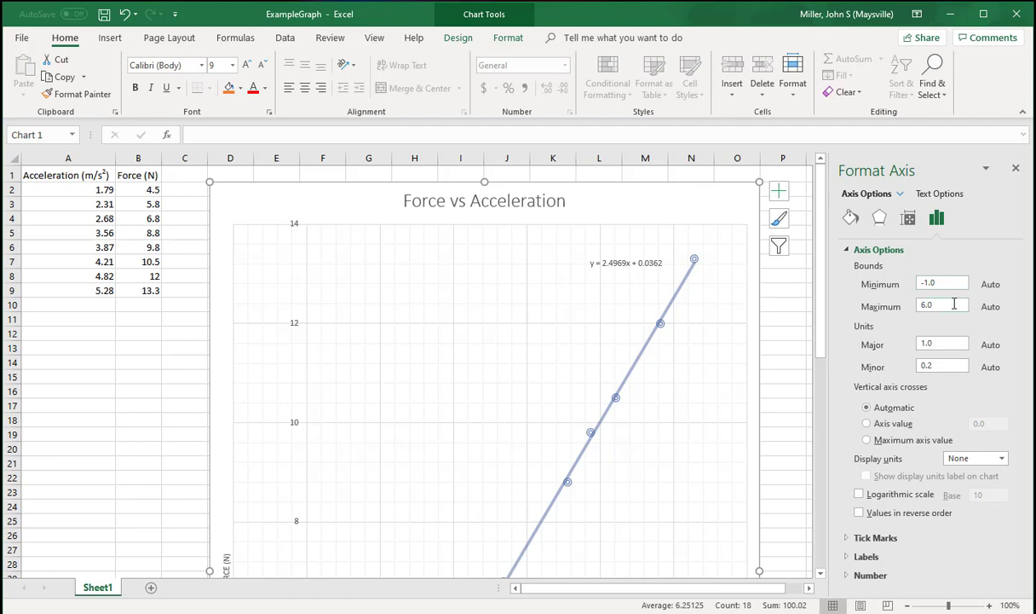
{"action": "left_click", "coordinate": [952, 282]}
{"action": "left_click", "coordinate": [946, 302]}
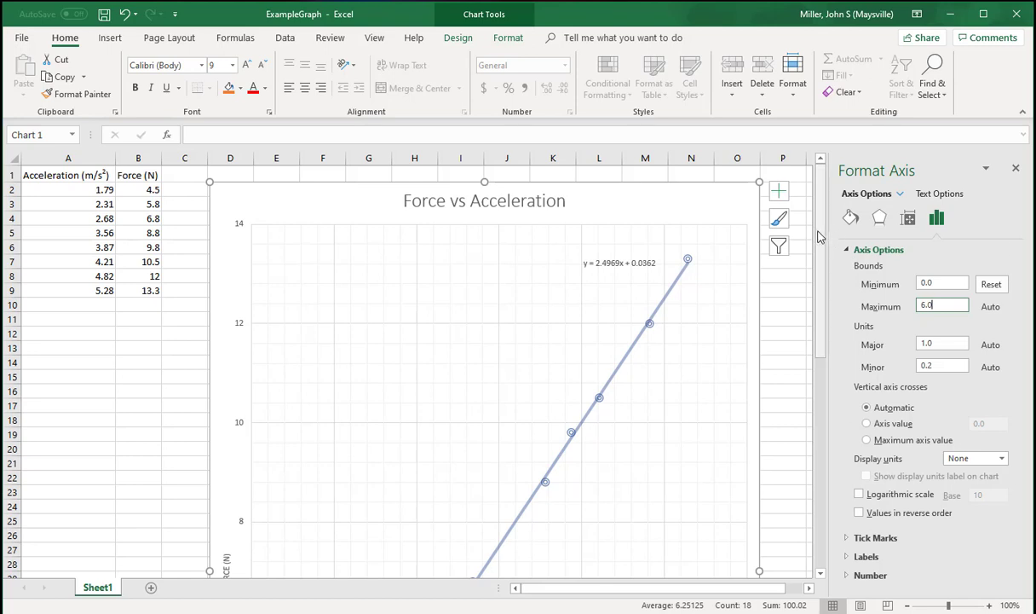
{"action": "left_click_drag", "start_coordinate": [819, 232], "coordinate": [837, 430]}
{"action": "left_click", "coordinate": [1016, 168]}
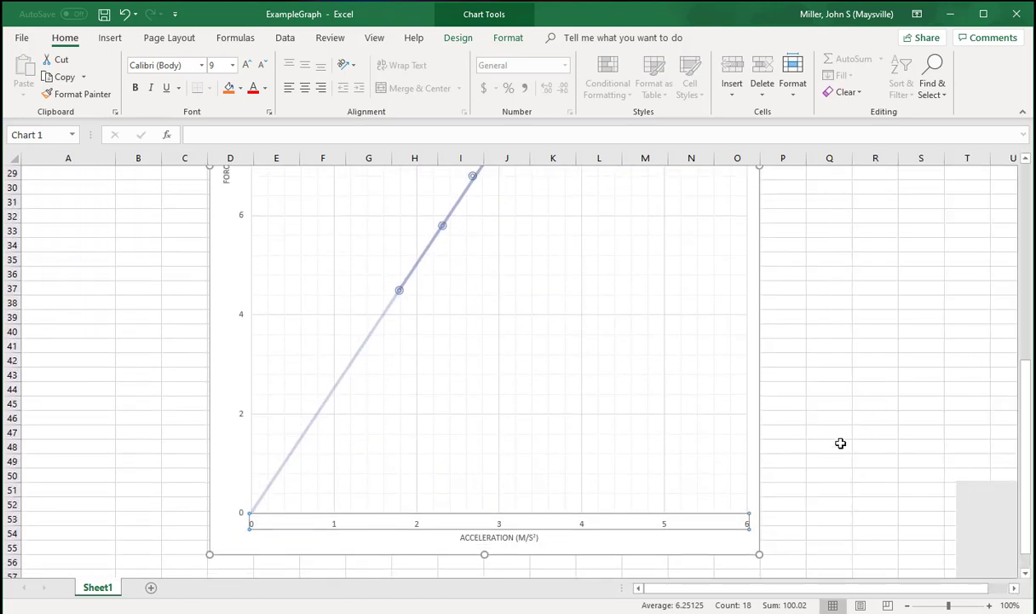
{"action": "left_click", "coordinate": [733, 551]}
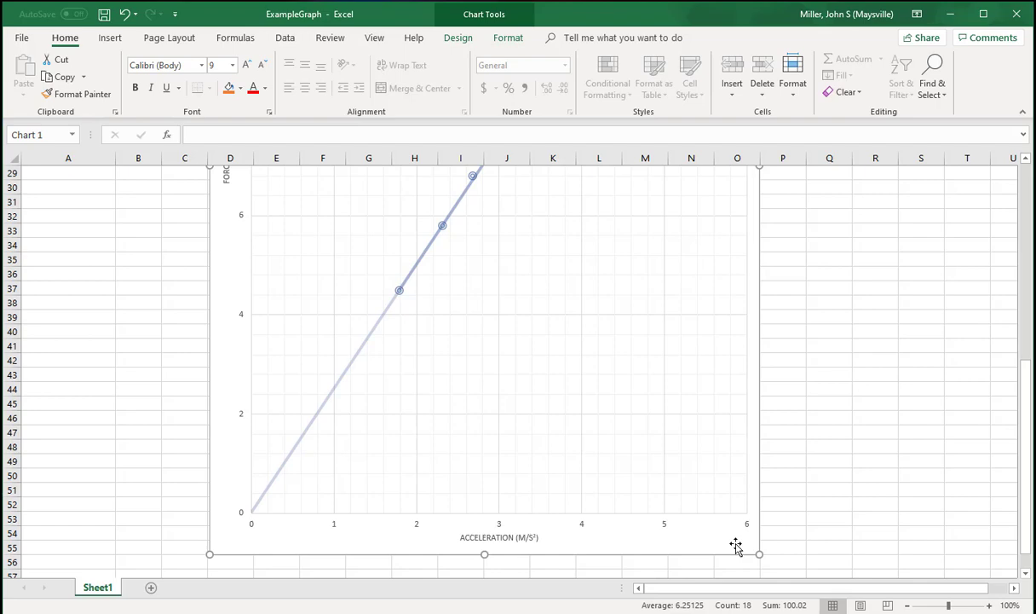
{"action": "left_click_drag", "start_coordinate": [1024, 502], "coordinate": [1025, 300]}
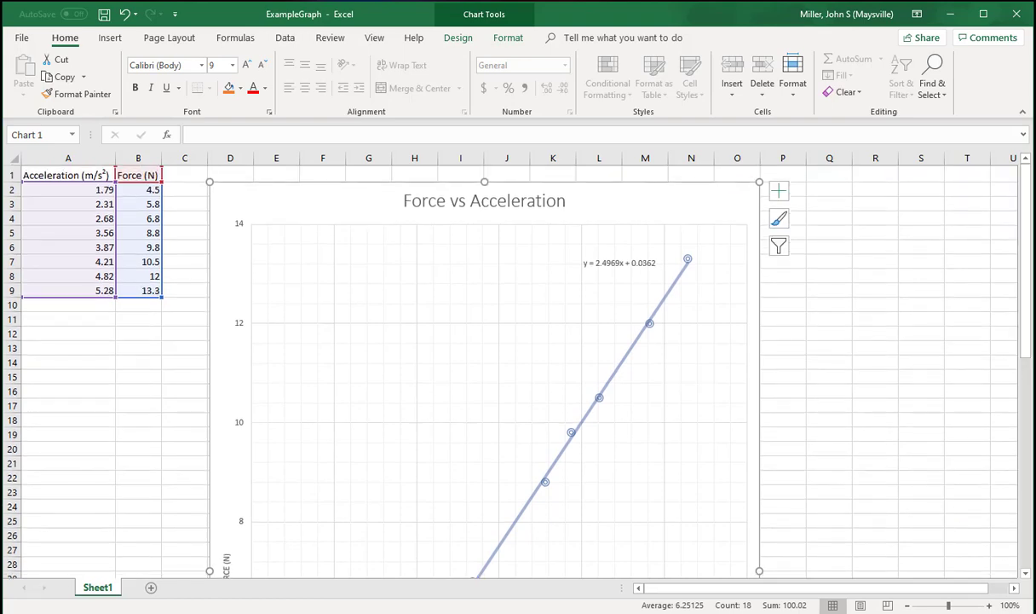